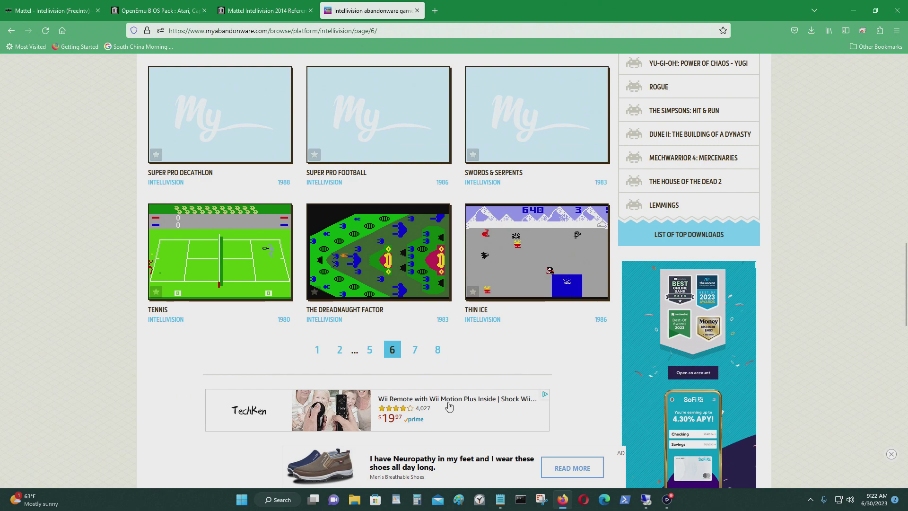
Open page 5 of the Intellivision games list and look through its games
left_click(370, 349)
scroll(617, 335, "down", 2)
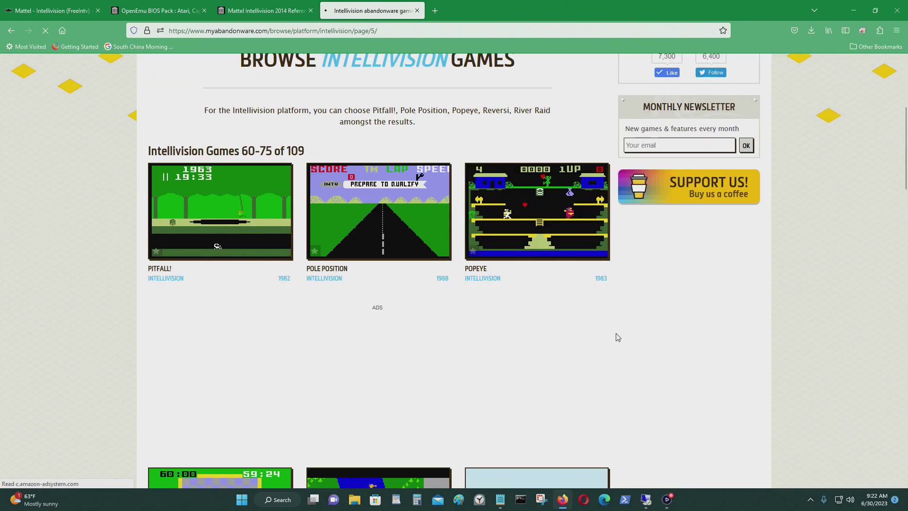
scroll(612, 338, "down", 12)
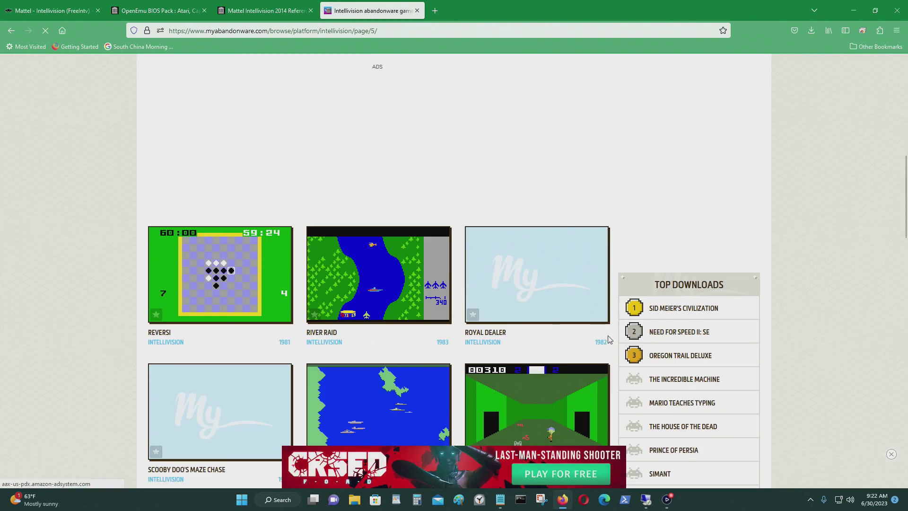
scroll(609, 339, "up", 2)
scroll(609, 341, "down", 2)
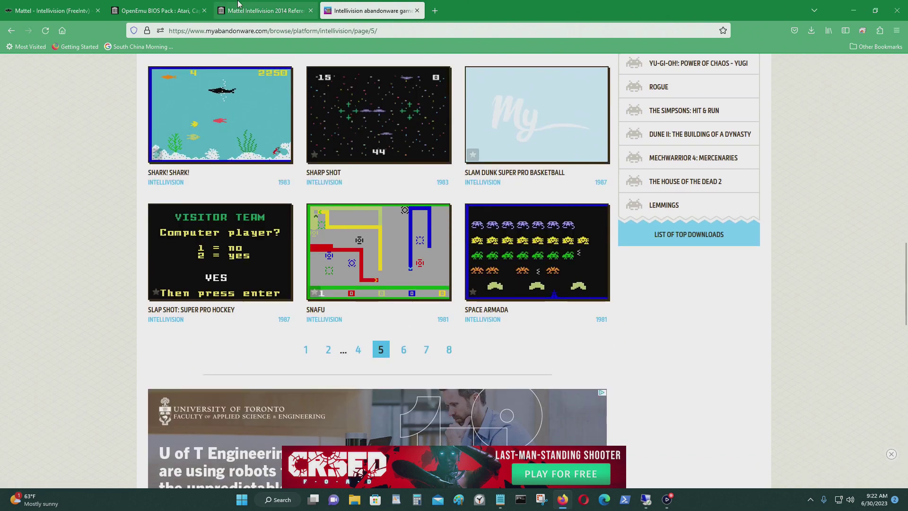
Switch to the archive.org Mattel Intellivision collection and download Space Armada (1981)(Mattel).zip
left_click(238, 4)
scroll(653, 331, "down", 4)
scroll(651, 281, "up", 4)
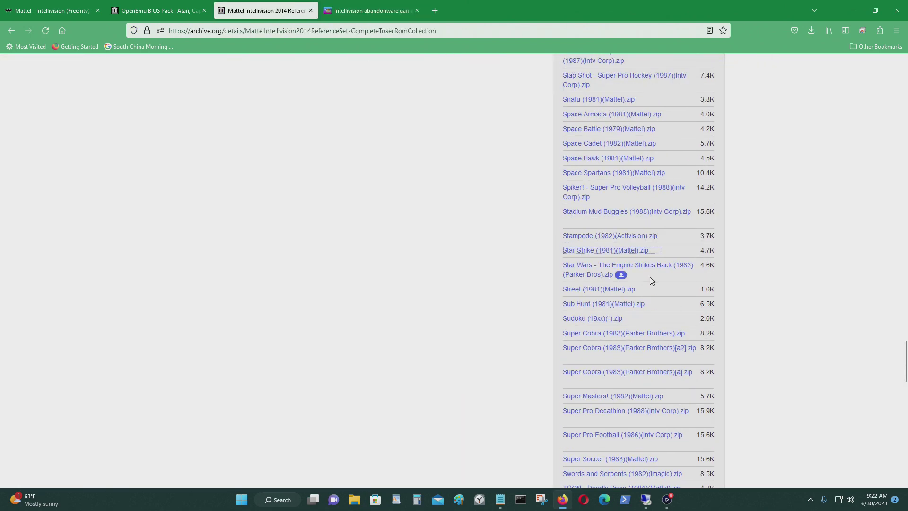
scroll(650, 281, "up", 4)
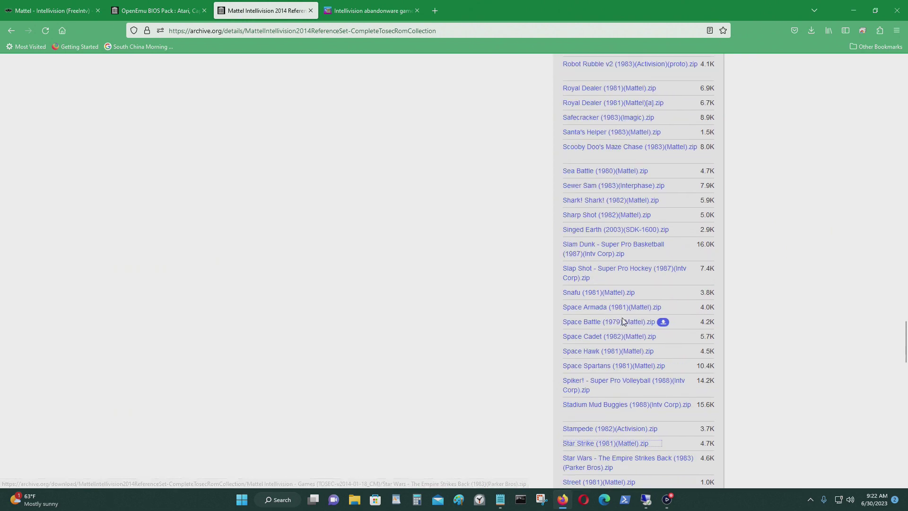
left_click(584, 308)
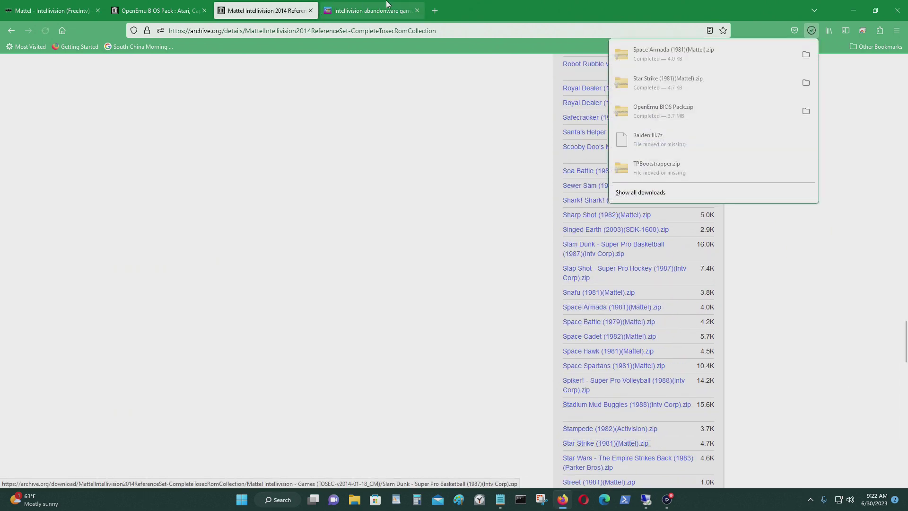
Check page 5 of the abandonware list for another game, and download Sharp Shot (1982)(Mattel).zip from the archive.org collection
left_click(369, 10)
scroll(728, 322, "up", 4)
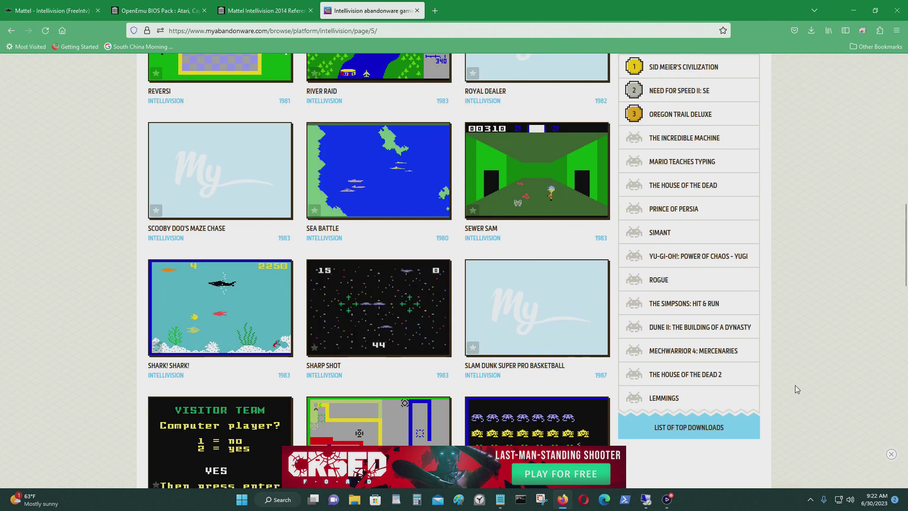
left_click(316, 4)
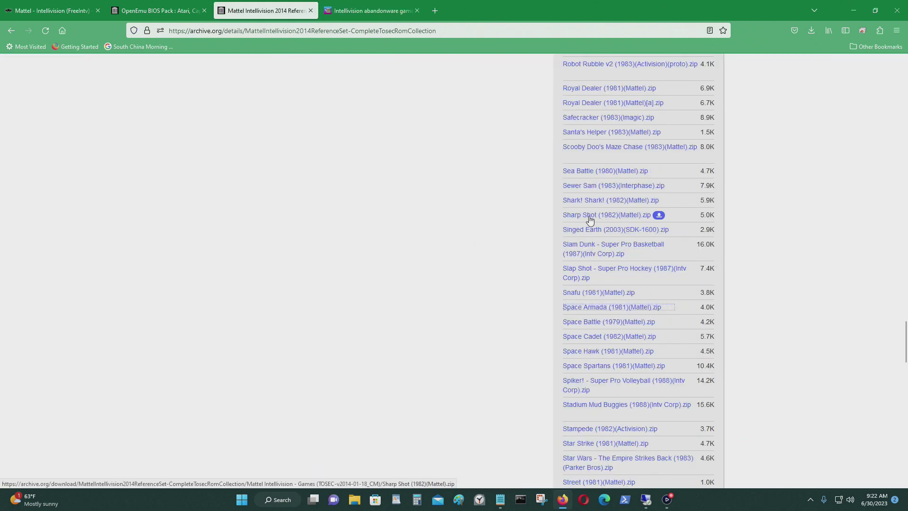
left_click(606, 217)
Return to the abandonware site and review the remaining Intellivision games on page 5
key("ctrl+Tab")
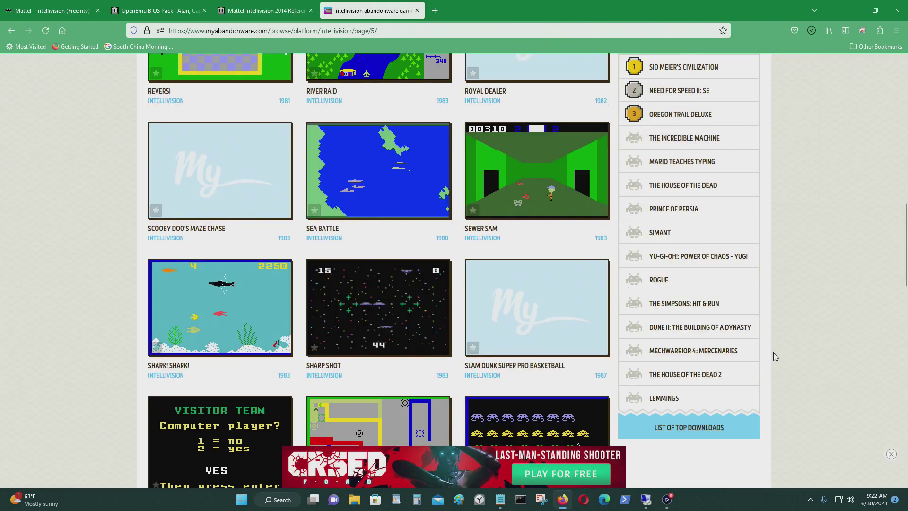
scroll(774, 353, "up", 5)
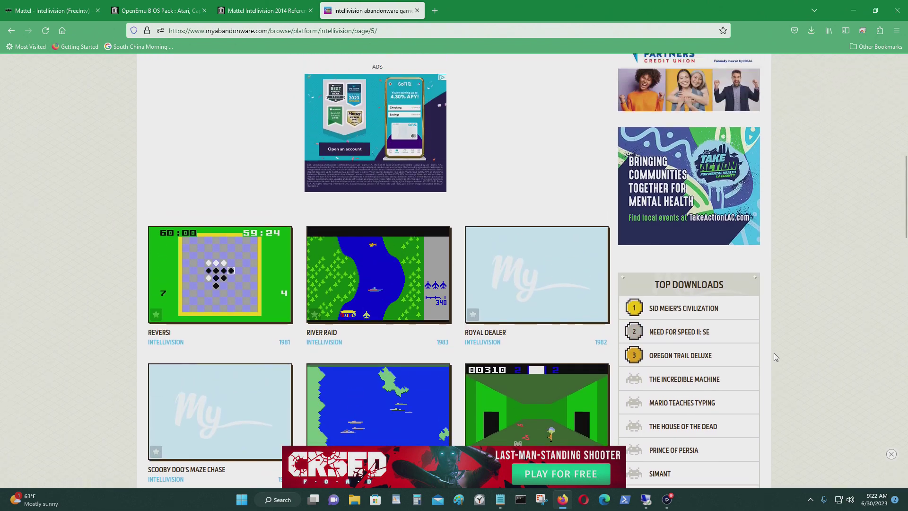
scroll(774, 356, "up", 5)
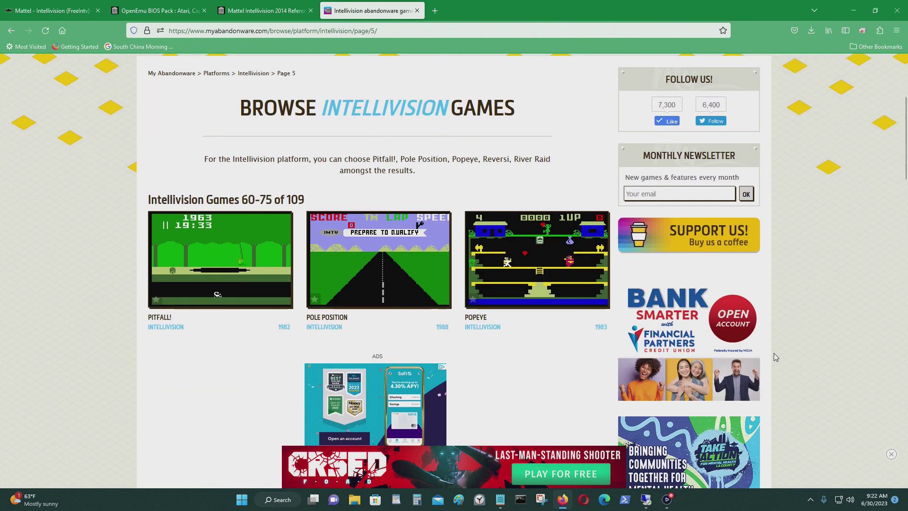
scroll(426, 293, "down", 20)
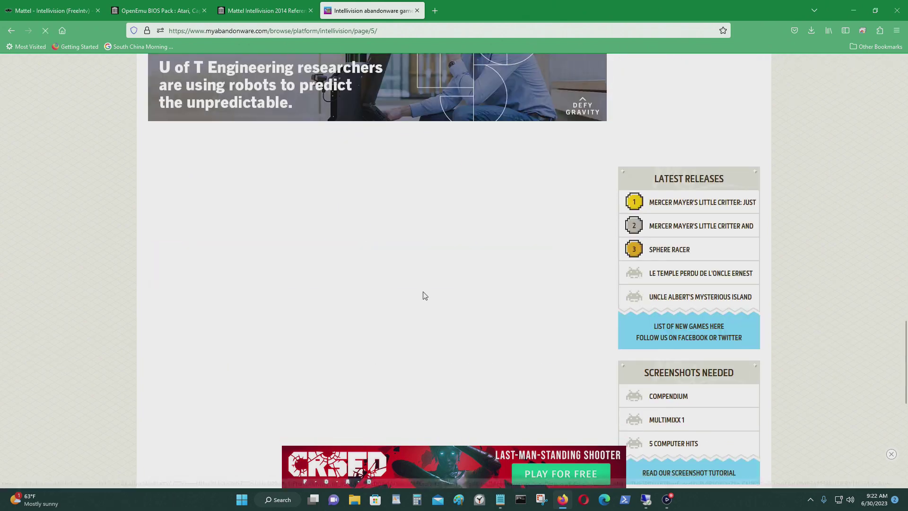
scroll(438, 294, "up", 7)
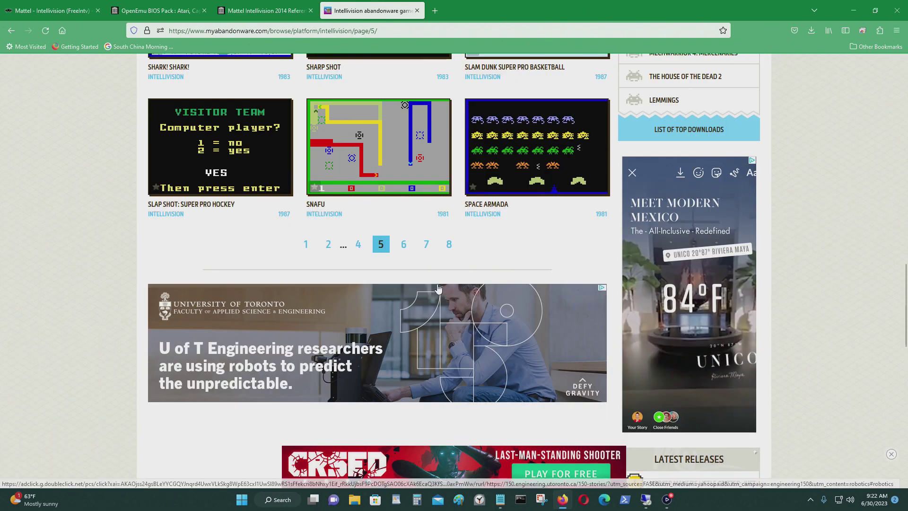
Go to page 4 of the Intellivision games list and open the Pac-Man entry
left_click(358, 243)
scroll(411, 279, "down", 10)
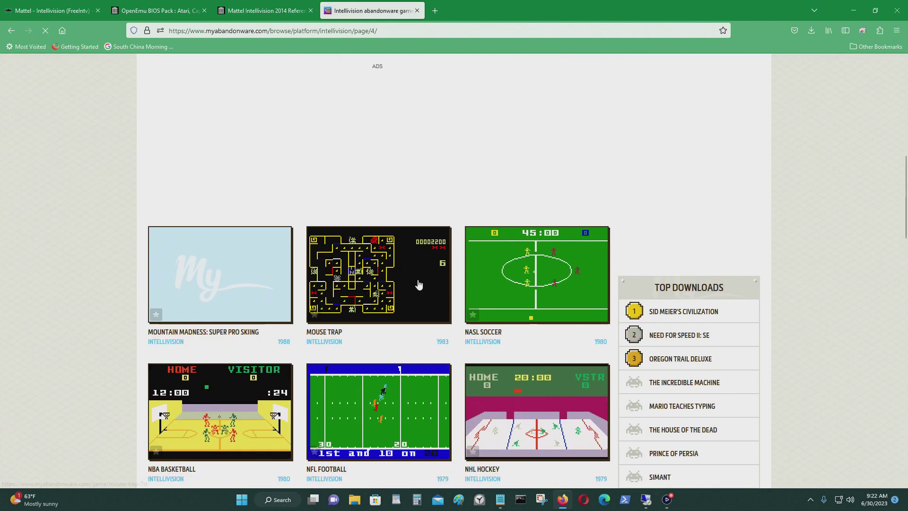
scroll(419, 284, "down", 3)
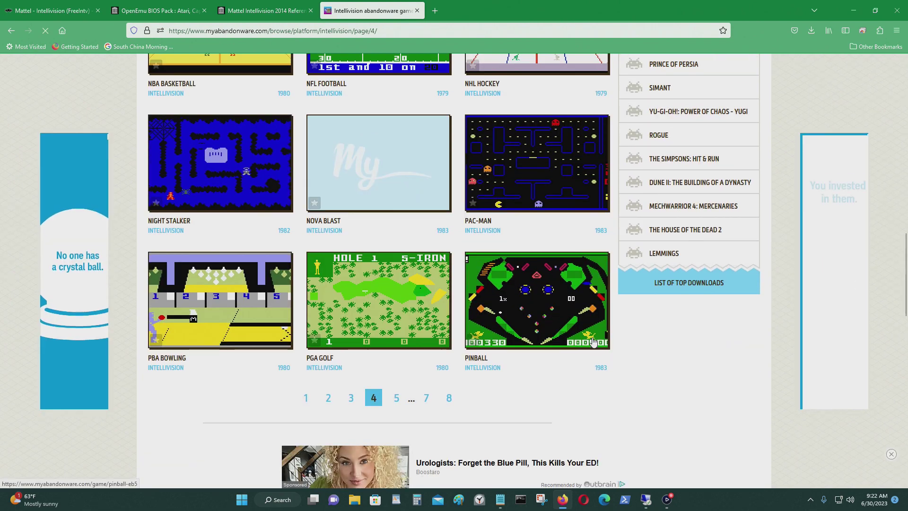
left_click(541, 215)
scroll(543, 244, "up", 2)
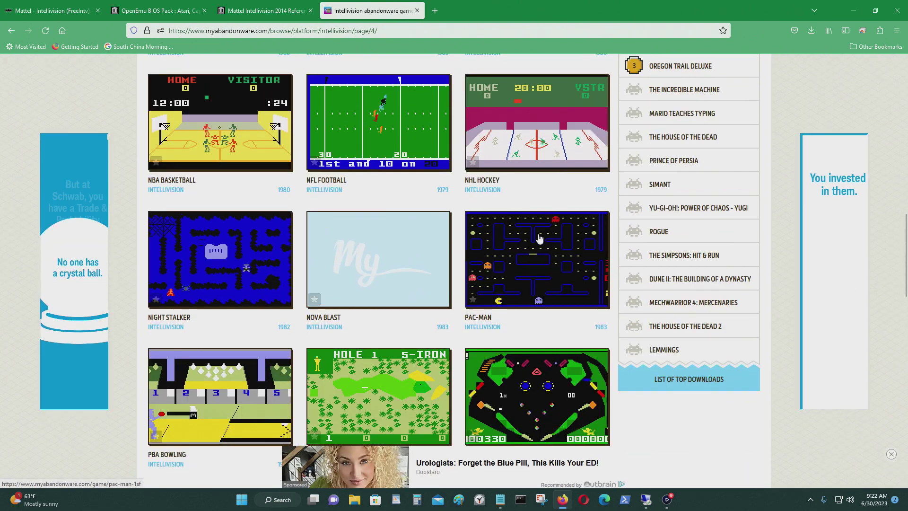
Find the Intellivision version among the Pac-Man downloads and download it
scroll(460, 231, "down", 6)
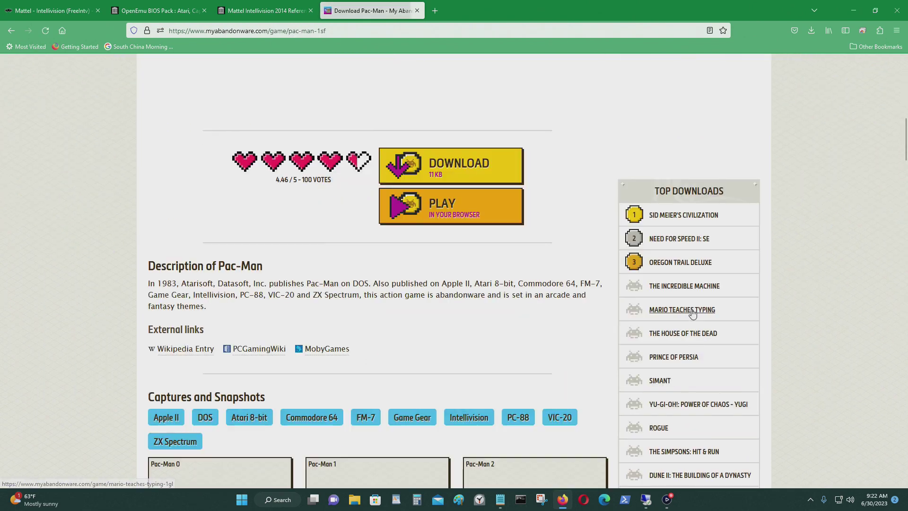
scroll(623, 236, "up", 6)
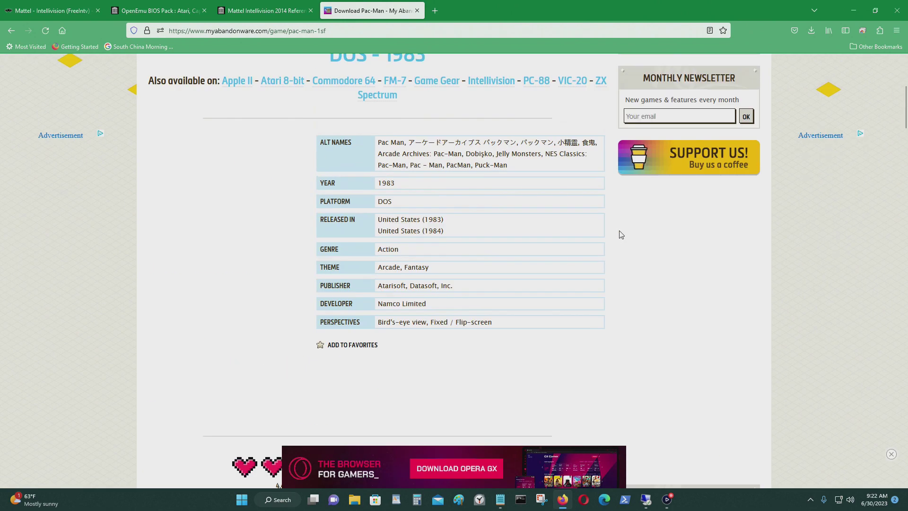
scroll(624, 241, "down", 5)
scroll(631, 253, "down", 15)
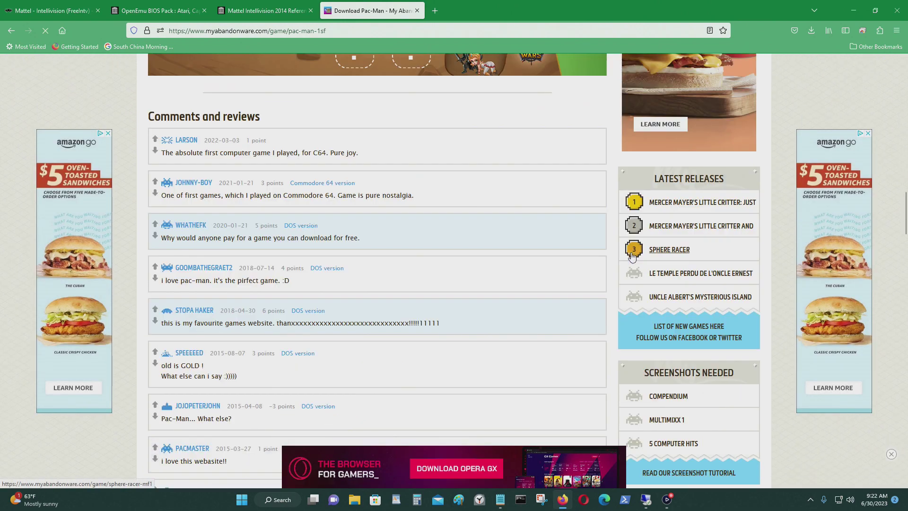
scroll(634, 257, "down", 12)
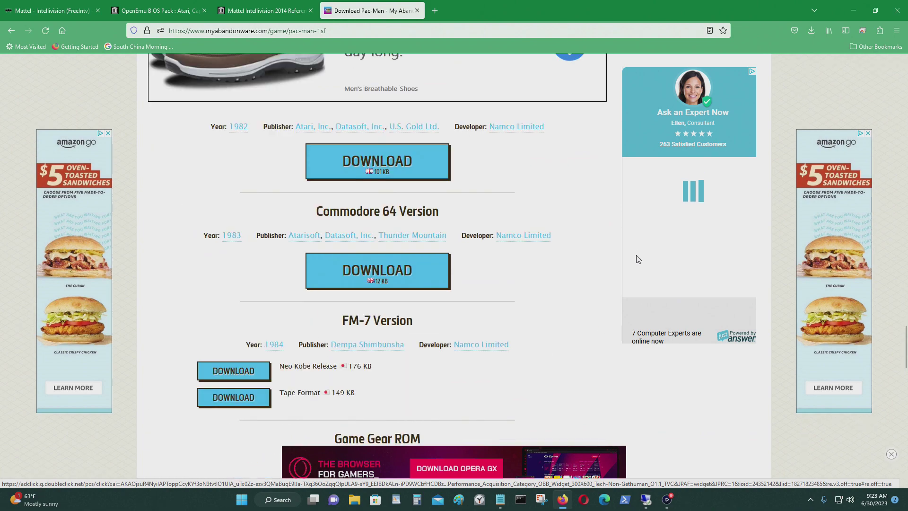
scroll(582, 251, "down", 2)
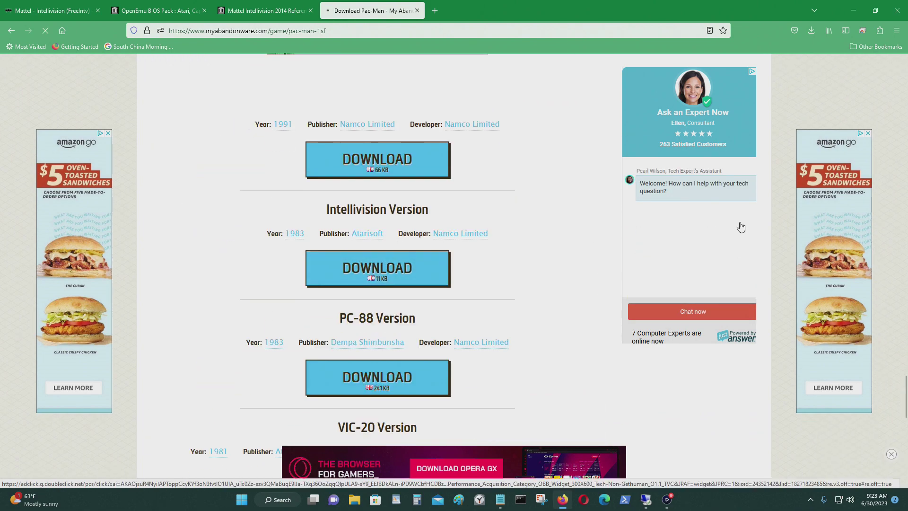
left_click(332, 5)
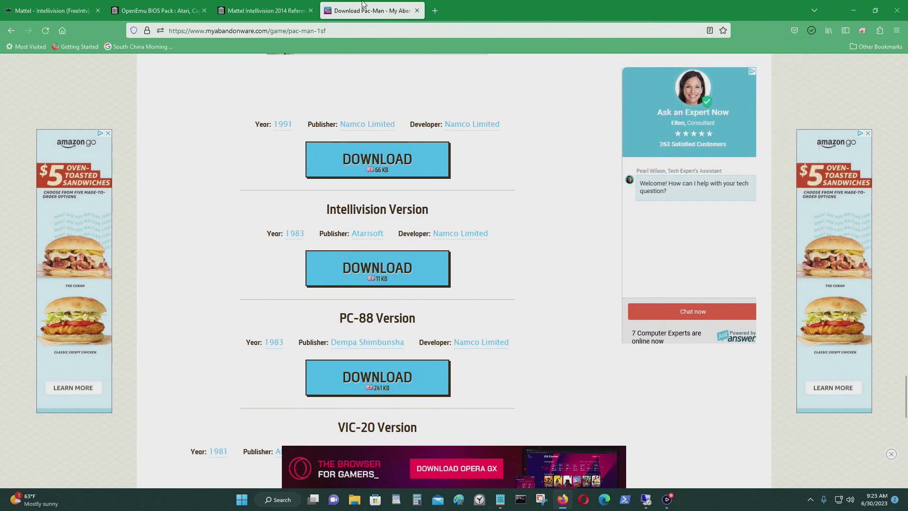
Minimize the browser and open the Emulator folder on DRIVE 1 (D:) in File Explorer
left_click(848, 4)
double_click(14, 22)
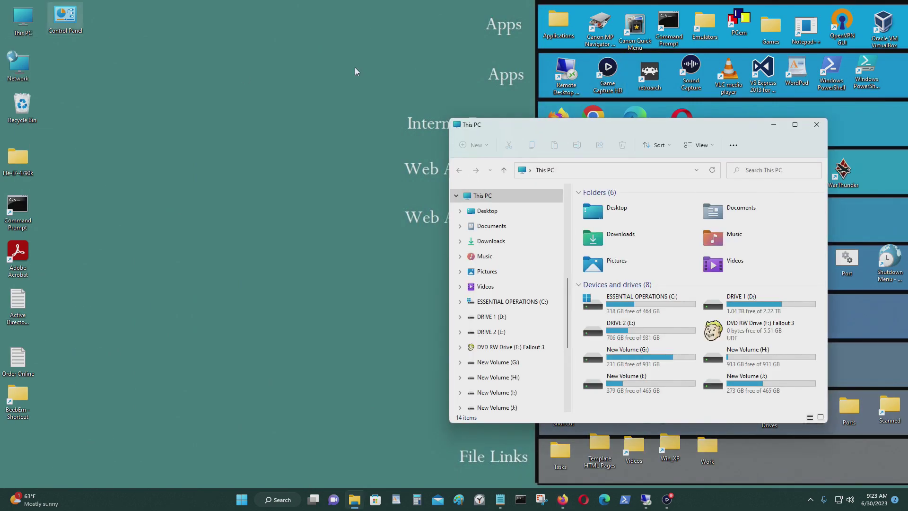
left_click_drag(586, 123, 150, 184)
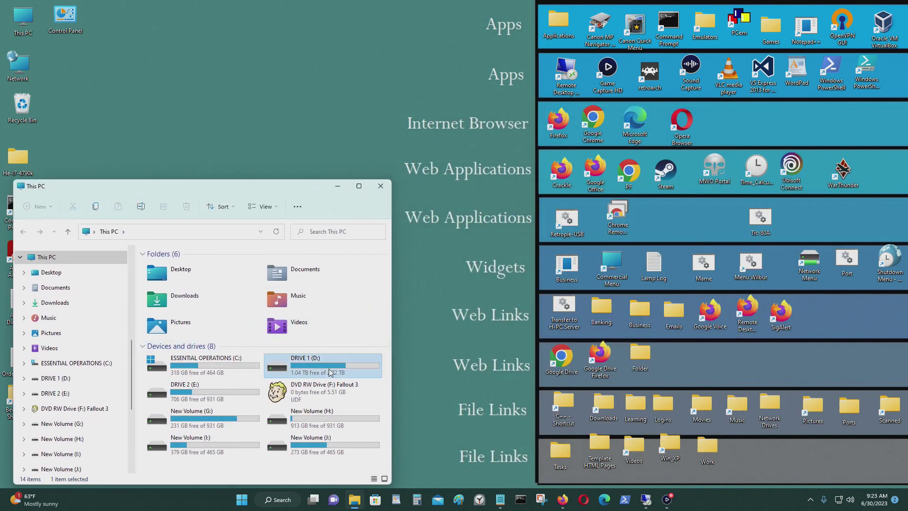
double_click(276, 363)
scroll(265, 336, "down", 4)
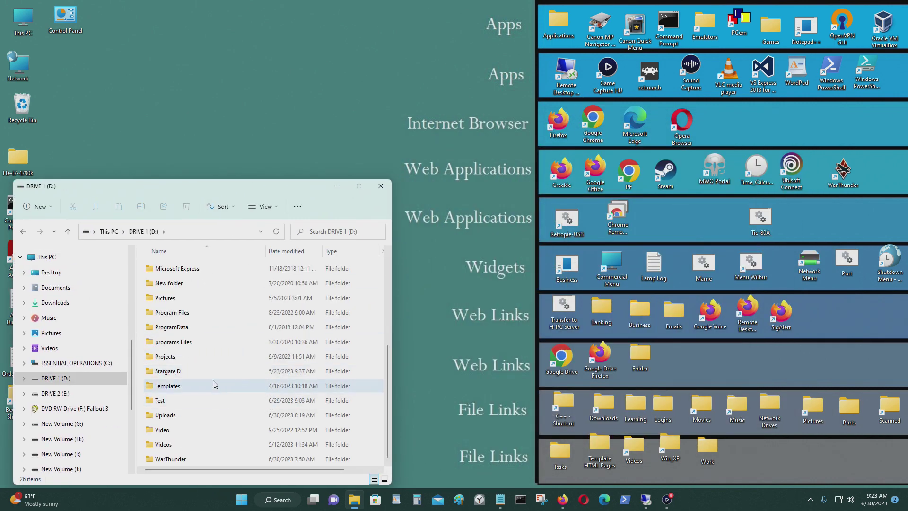
scroll(203, 353, "up", 4)
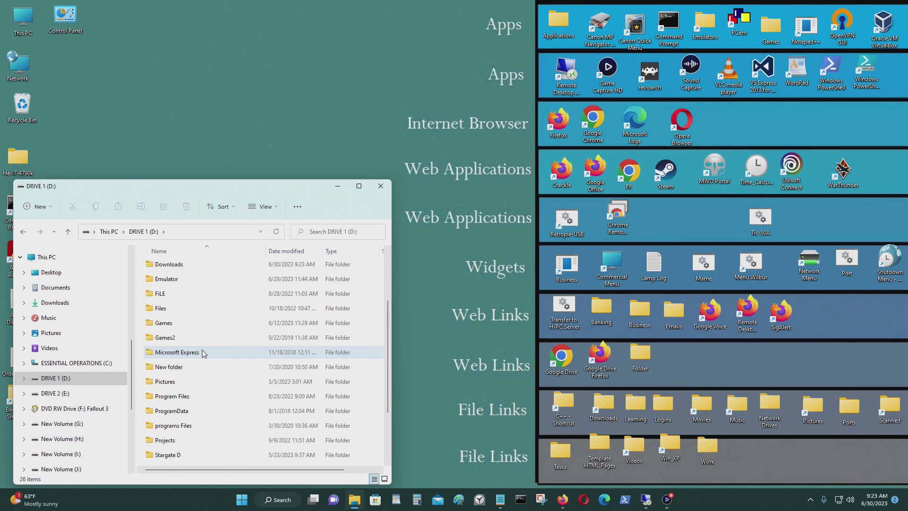
double_click(203, 374)
Open the RetroArch folder inside Emulator and move its window to the right-hand side of the desktop
scroll(239, 385, "down", 15)
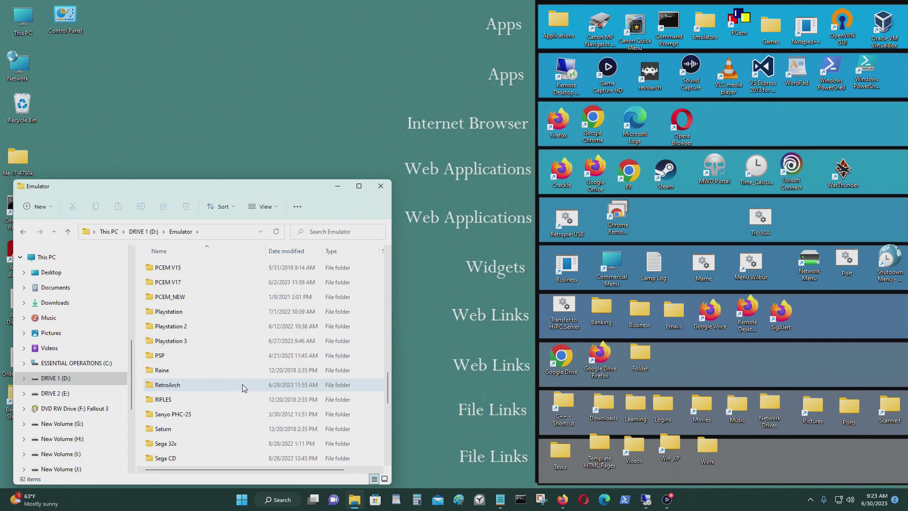
scroll(249, 381, "up", 6)
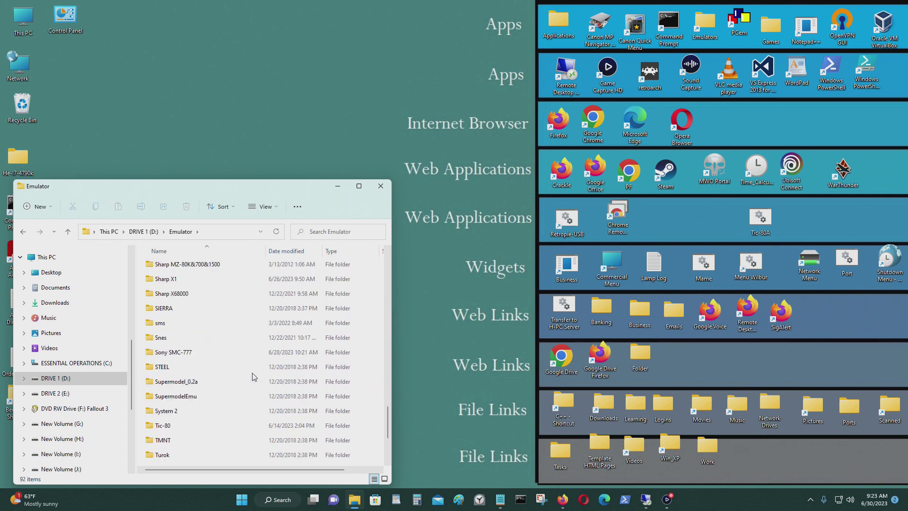
scroll(210, 294, "up", 1)
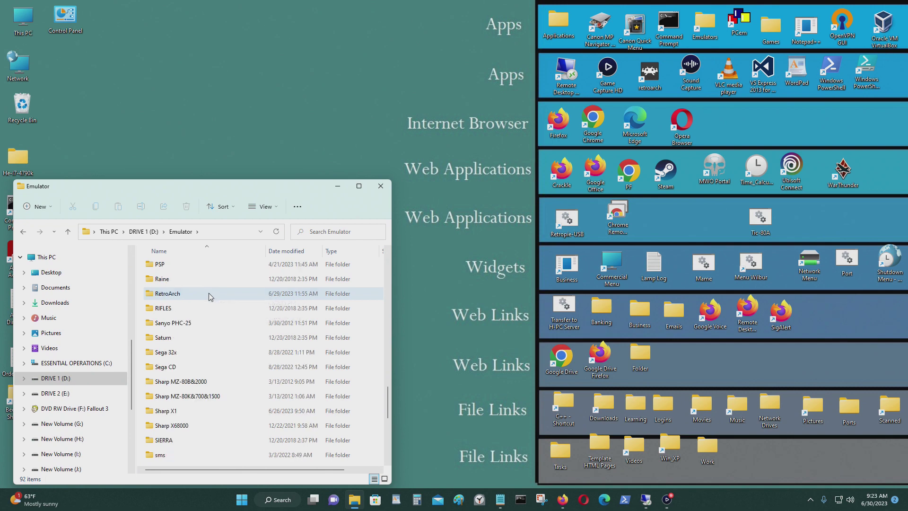
double_click(210, 294)
left_click_drag(227, 188, 739, 182)
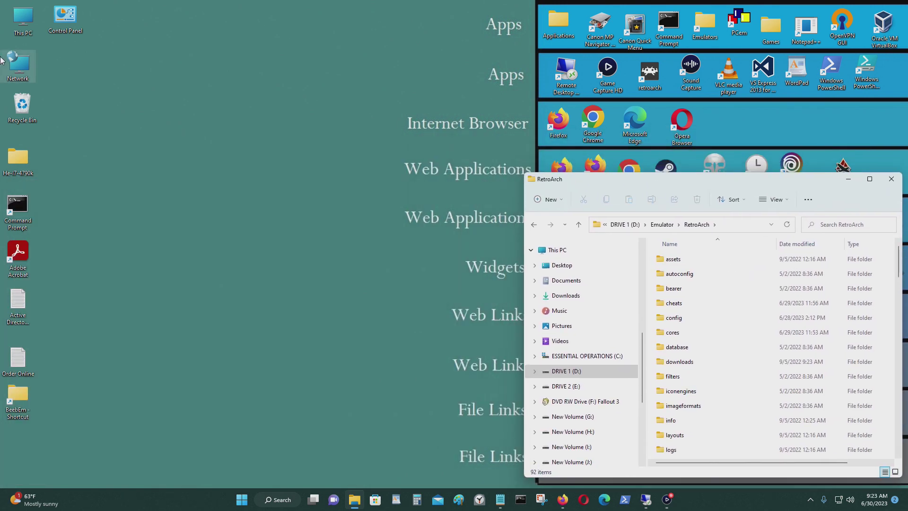
Open a second File Explorer window beside the RetroArch one and show the Downloads folder on DRIVE 1 (D:)
double_click(7, 17)
left_click_drag(254, 9, 312, 183)
double_click(369, 363)
left_click(250, 352)
double_click(250, 353)
Find the OpenEmu BIOS Pack archive in the Downloads folder and open it
scroll(278, 358, "down", 7)
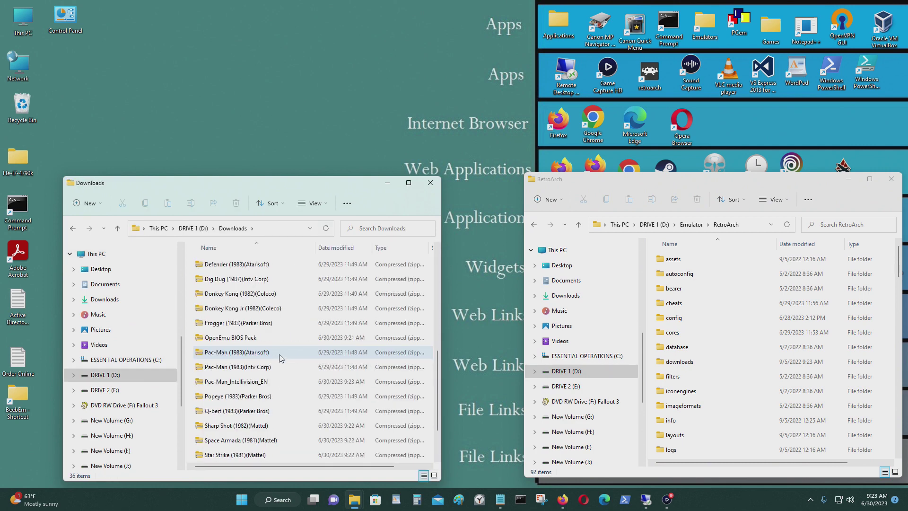
scroll(279, 358, "up", 2)
left_click(259, 379)
double_click(259, 378)
Locate exec.bin and grom.bin in the BIOS pack, and the system folder inside the RetroArch folder
scroll(421, 406, "down", 4)
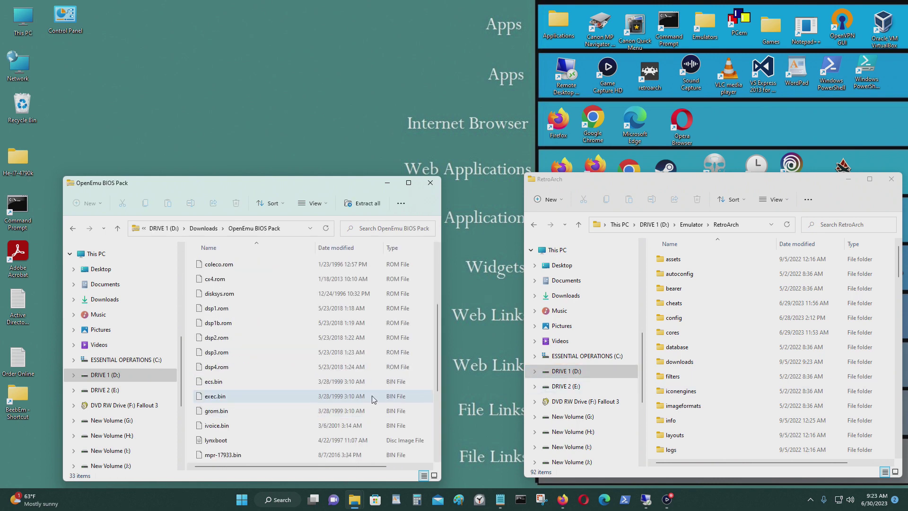
left_click(225, 354)
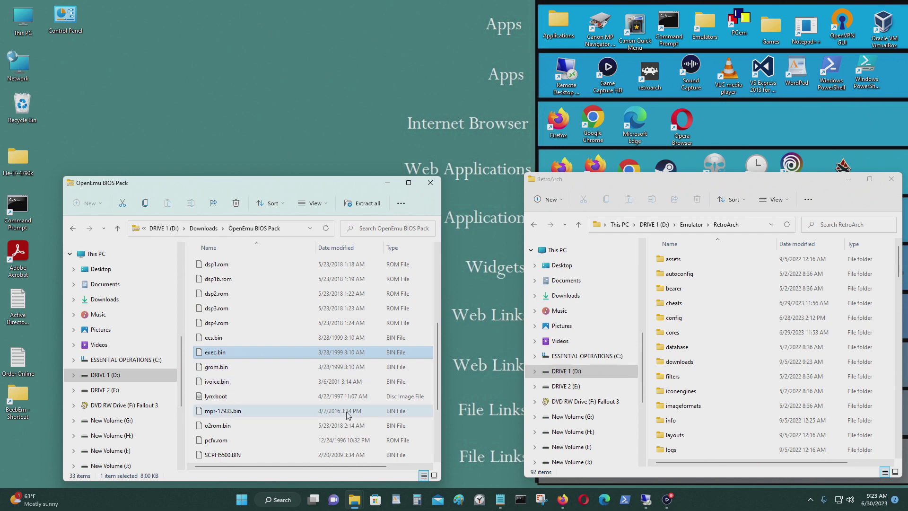
left_click(308, 368)
scroll(769, 407, "down", 4)
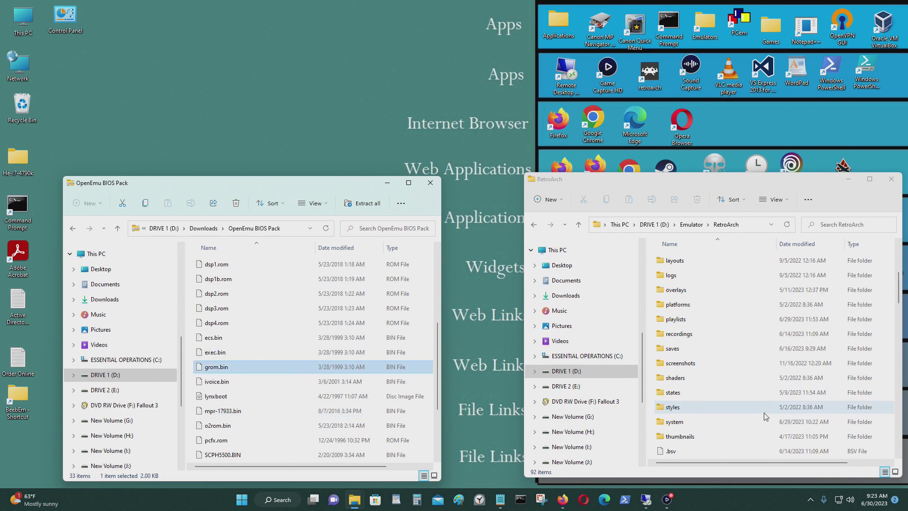
left_click(703, 426)
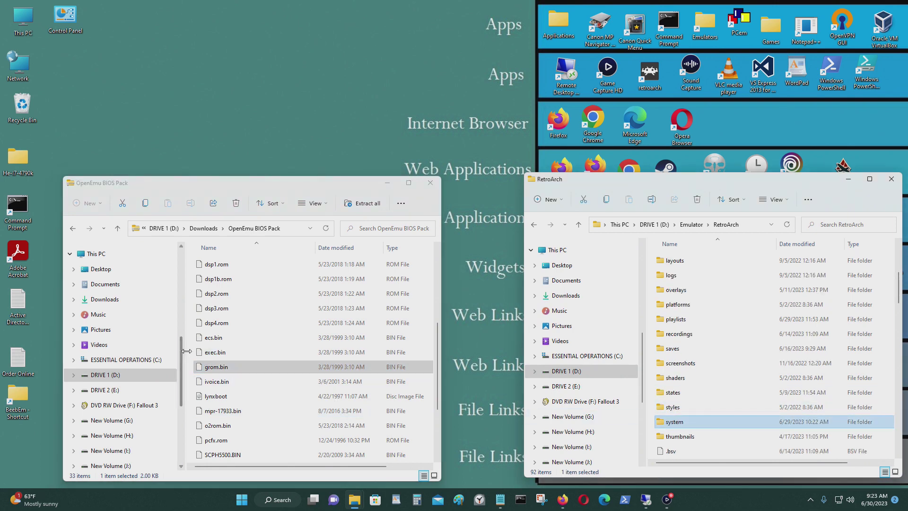
Copy exec.bin and grom.bin from the OpenEmu BIOS Pack into RetroArch's system folder, skipping files that already exist there
left_click(210, 353, "ctrl")
left_click_drag(222, 368, 691, 423)
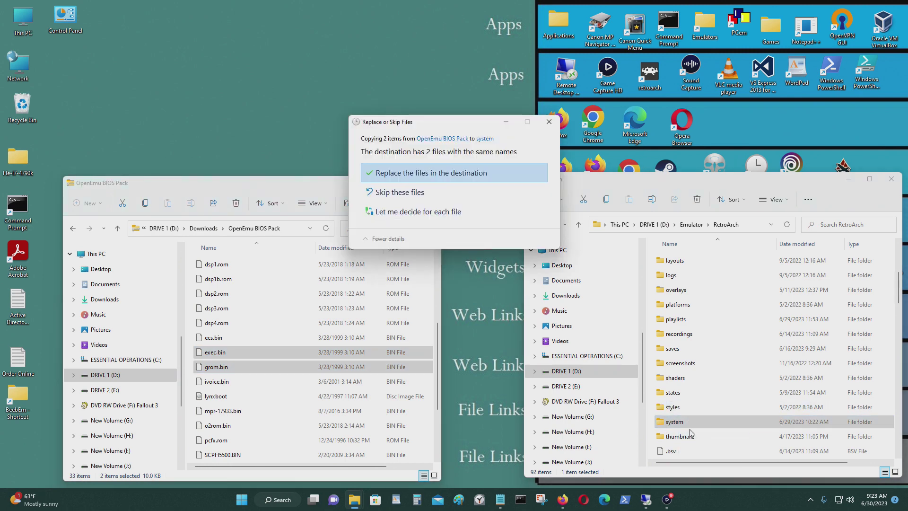
left_click(403, 194)
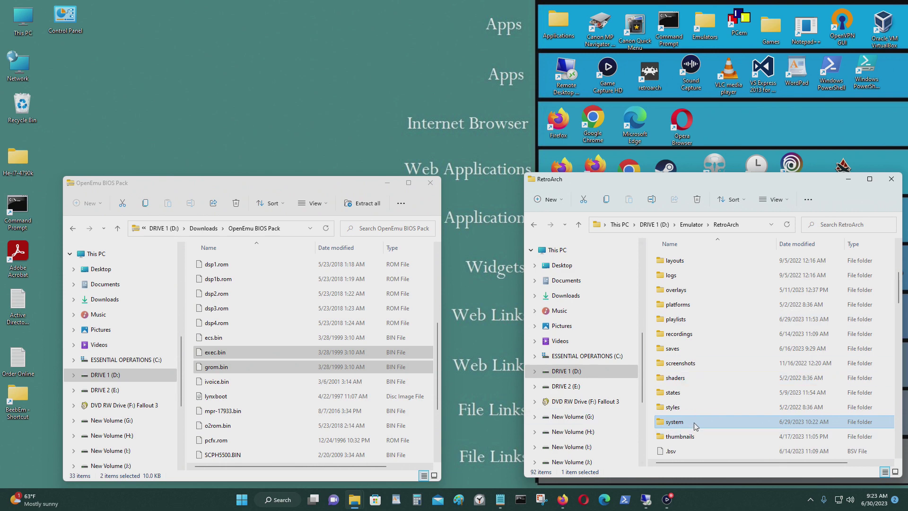
Return to the Emulator folder from RetroArch and open its Intellivision subfolder
left_click(533, 225)
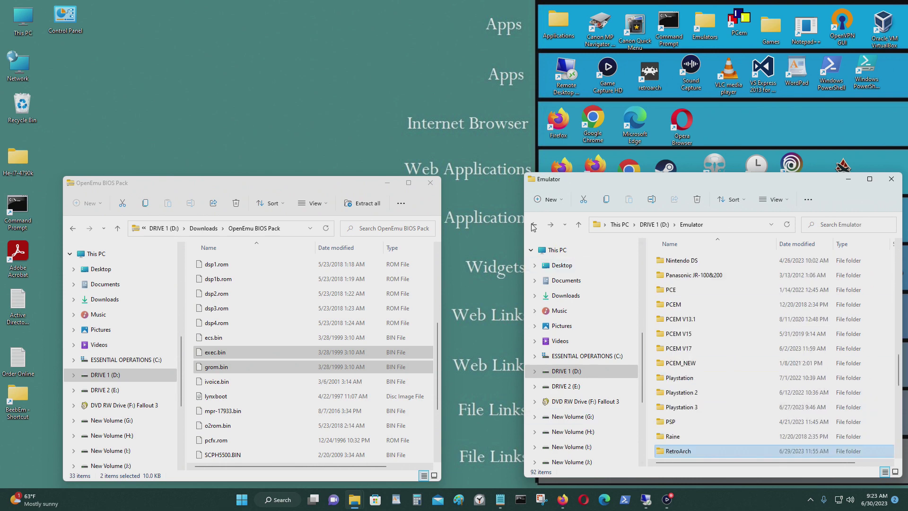
scroll(733, 339, "up", 15)
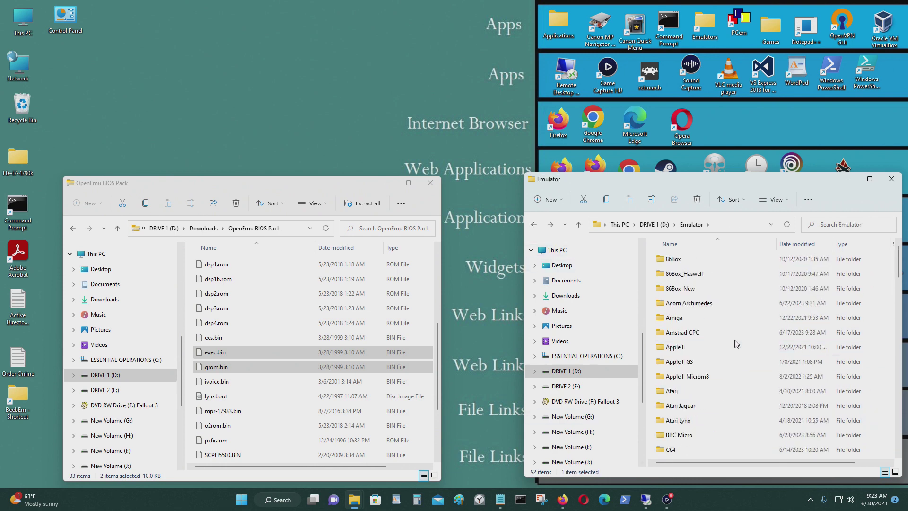
scroll(731, 354, "down", 4)
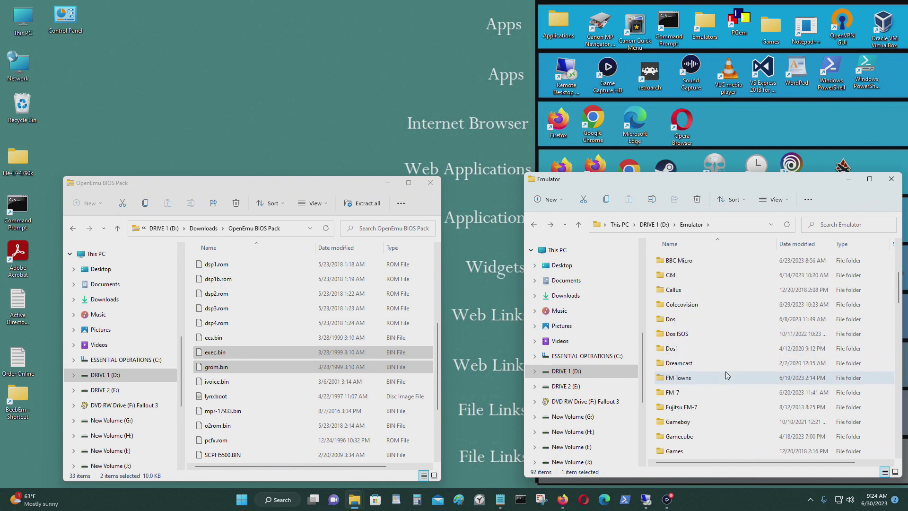
scroll(690, 383, "down", 1)
scroll(690, 386, "down", 3)
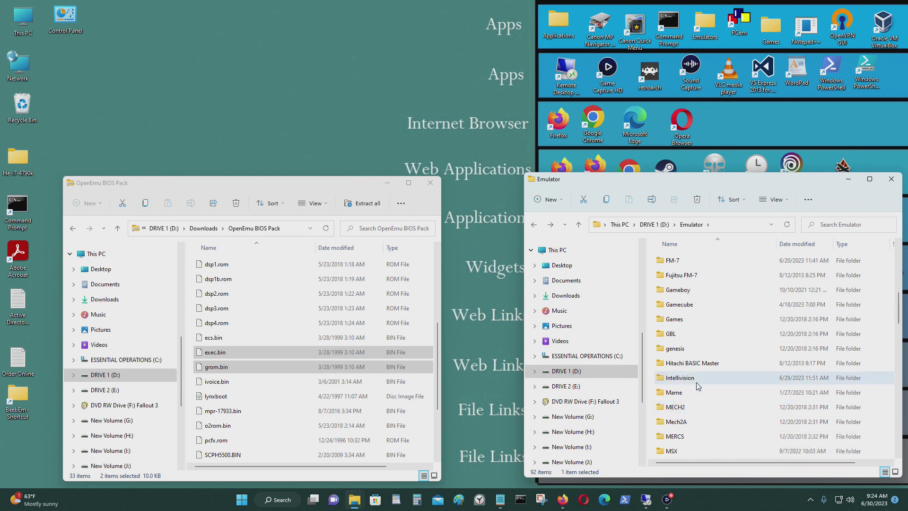
double_click(695, 380)
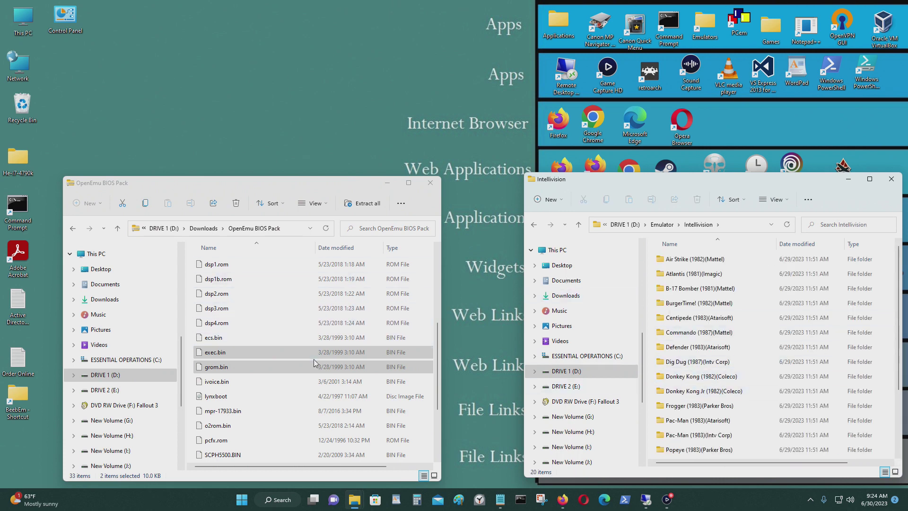
Open the Space Armada (1981)(Mattel) archive in Downloads and copy its .bin file into the Intellivision folder under Emulator
left_click(73, 229)
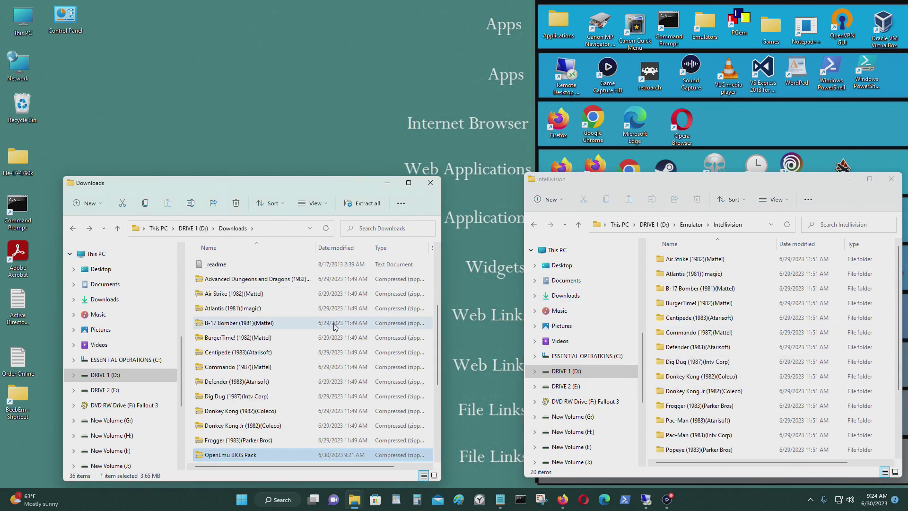
scroll(733, 352, "down", 2)
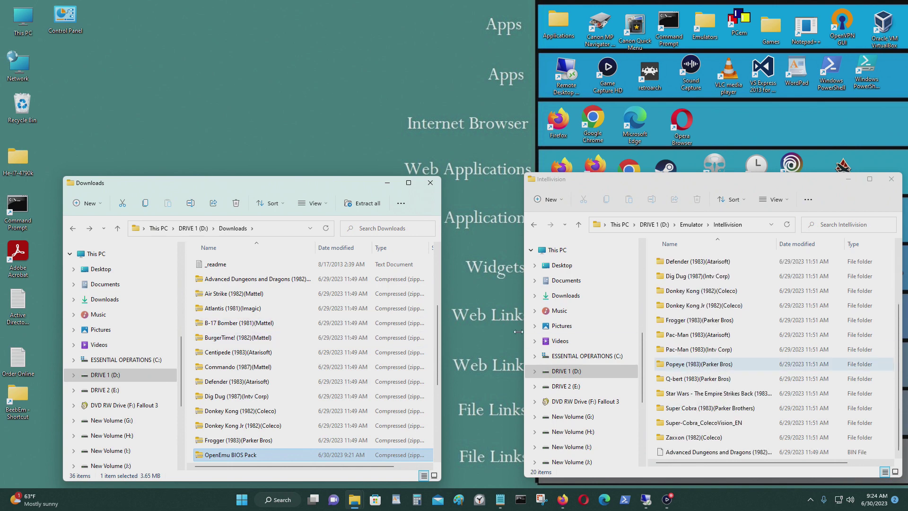
scroll(283, 379, "down", 4)
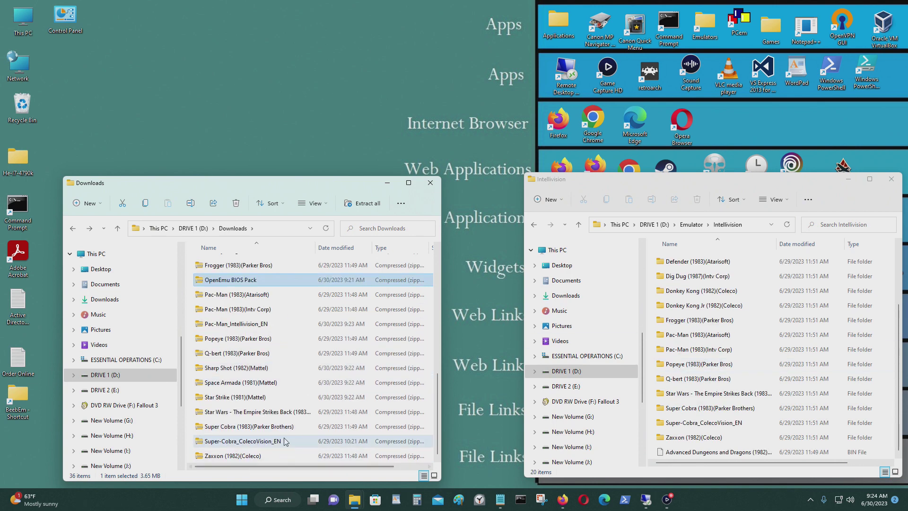
double_click(278, 382)
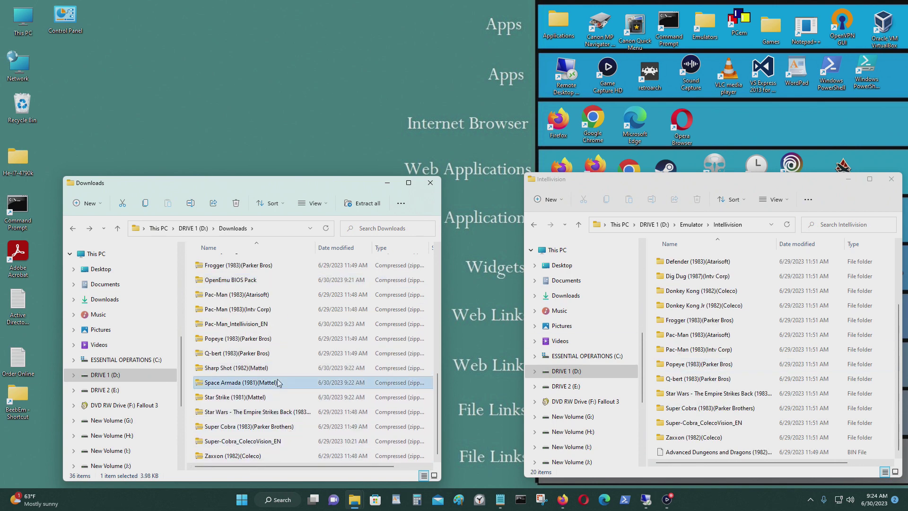
left_click(284, 266)
left_click(535, 224)
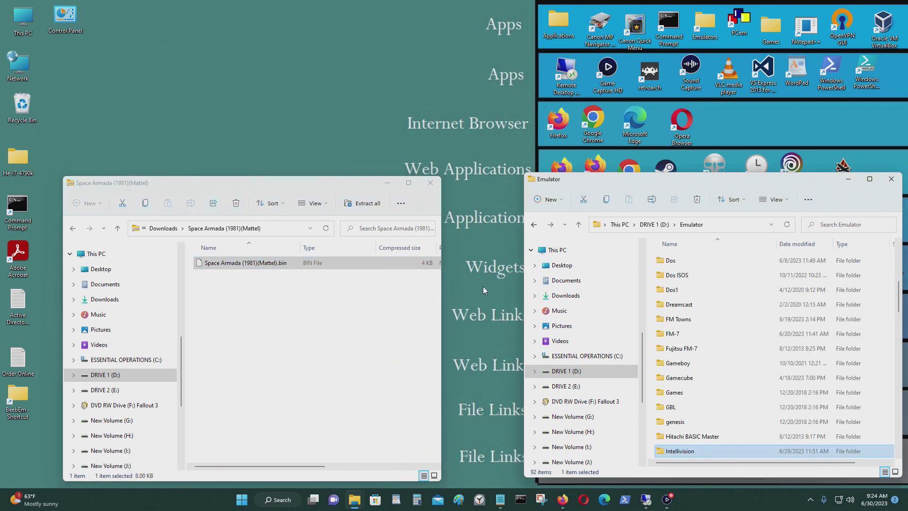
left_click_drag(263, 266, 704, 439)
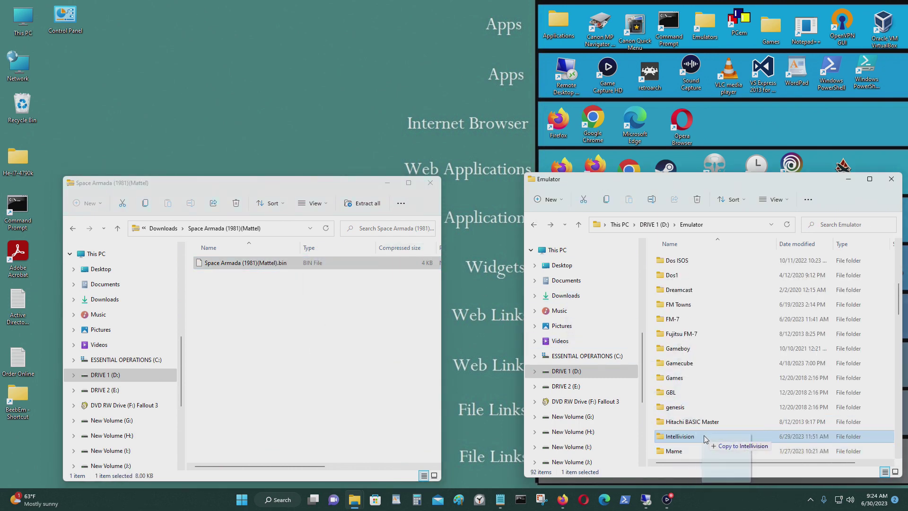
Review the game archives in Downloads and check the Intellivision folder for the copied Space Armada ROM
left_click(72, 228)
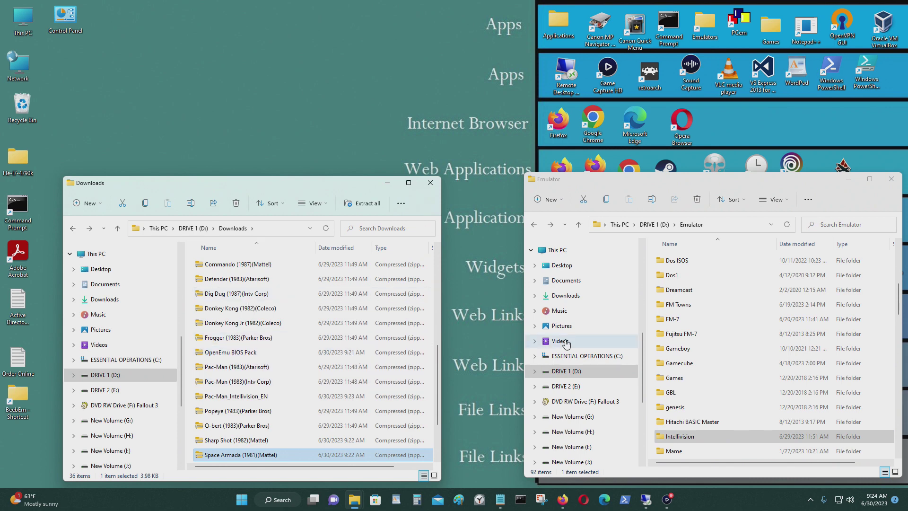
scroll(345, 359, "up", 3)
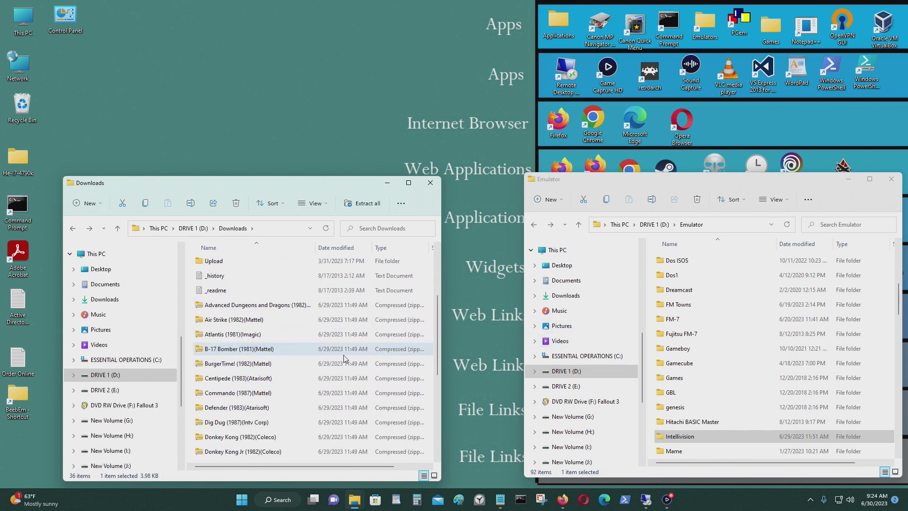
scroll(345, 359, "down", 7)
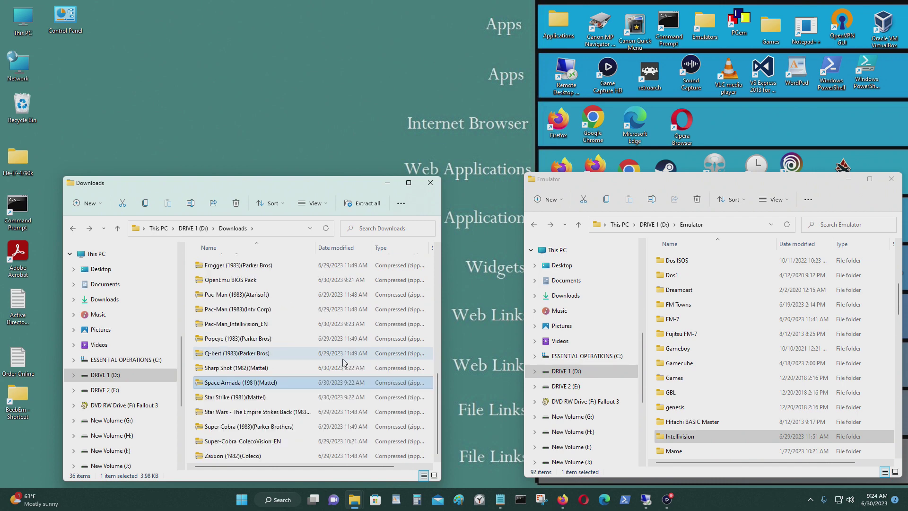
scroll(344, 363, "up", 6)
scroll(360, 364, "down", 6)
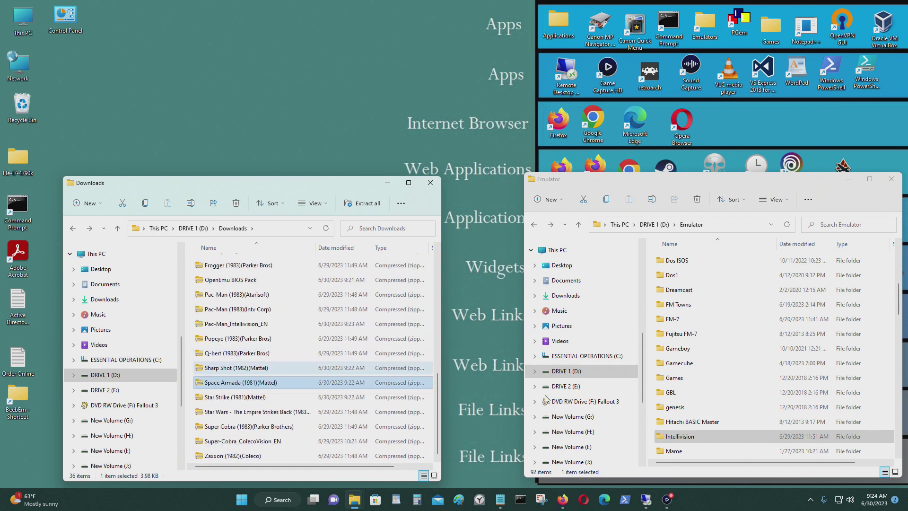
double_click(701, 435)
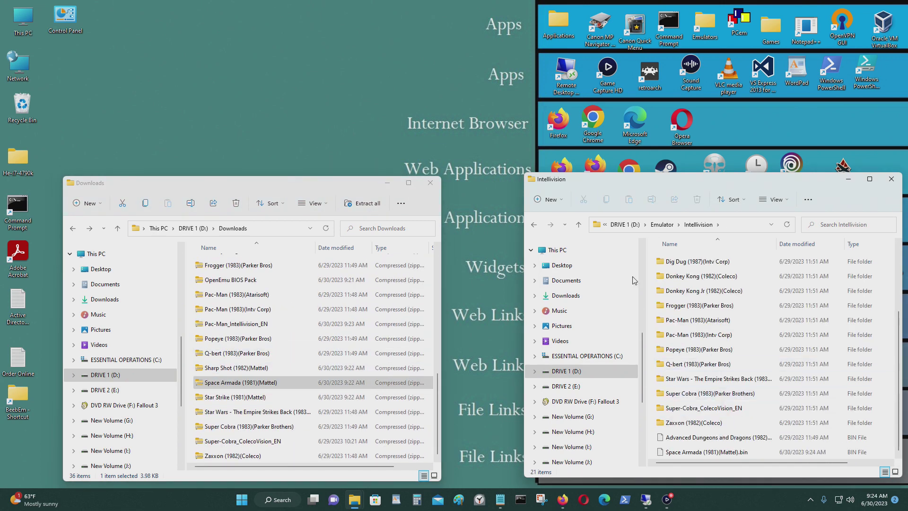
left_click(539, 227)
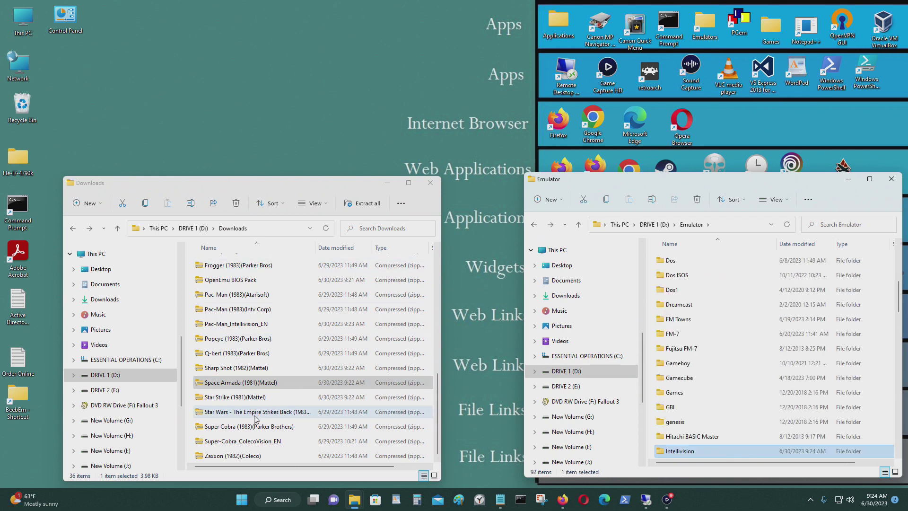
double_click(702, 452)
scroll(691, 417, "down", 3)
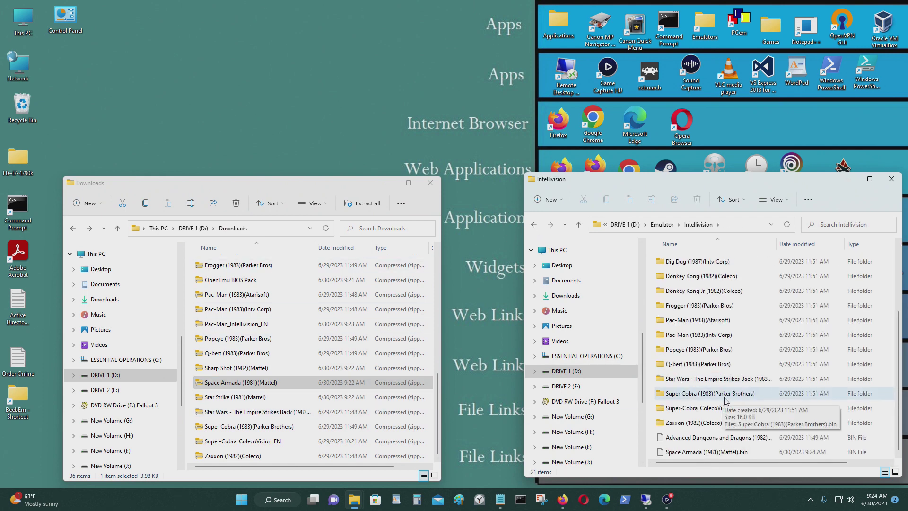
left_click(535, 225)
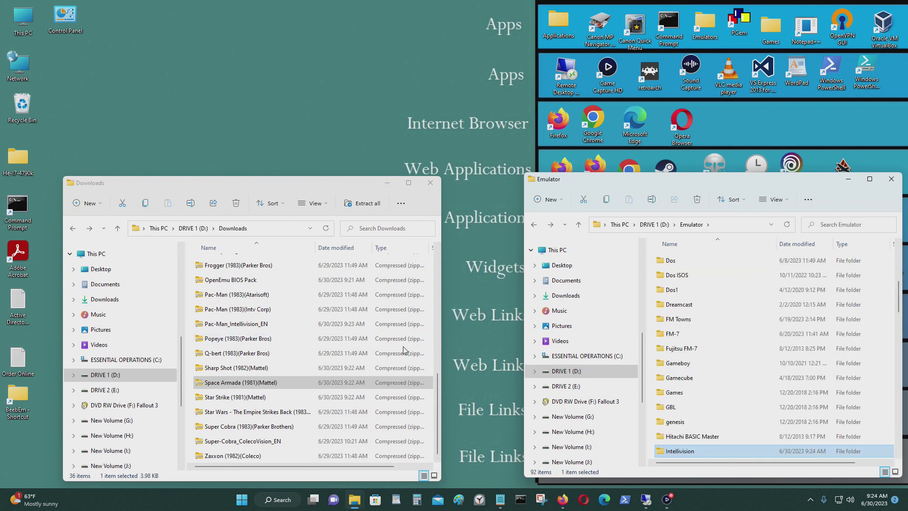
scroll(403, 350, "up", 4)
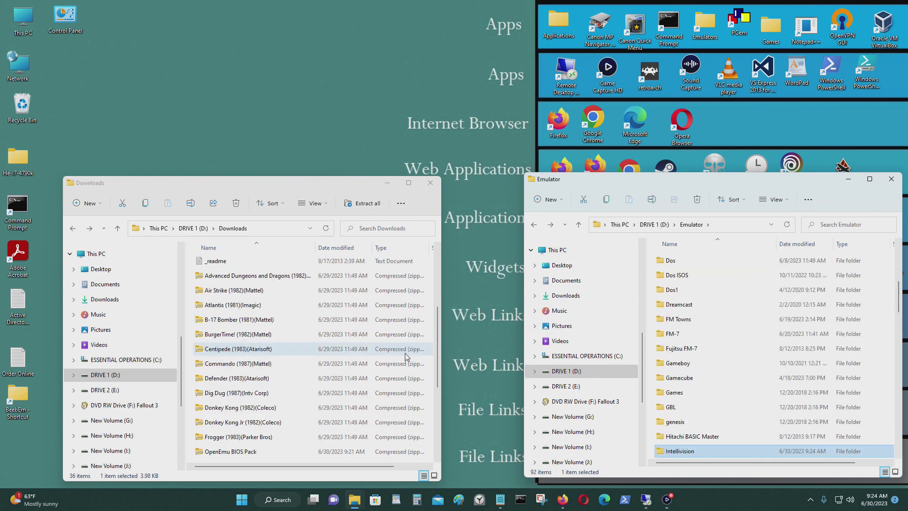
scroll(399, 353, "down", 4)
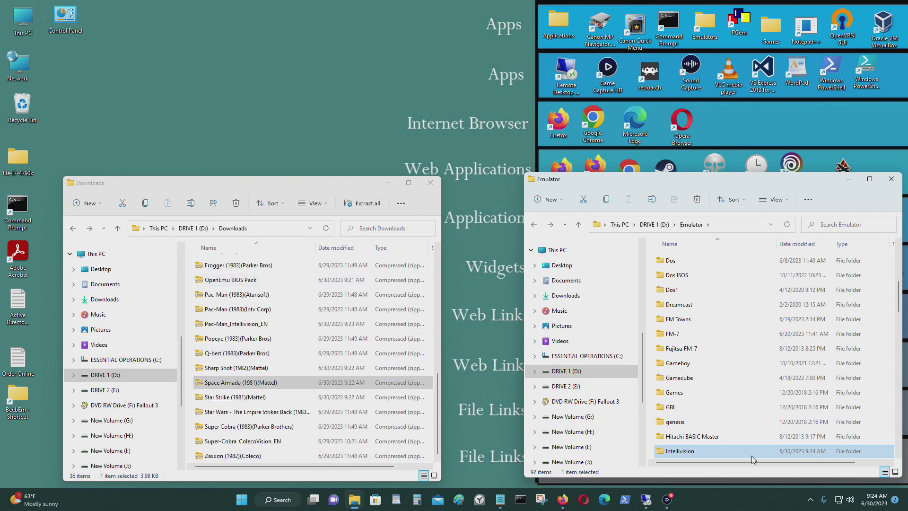
double_click(722, 454)
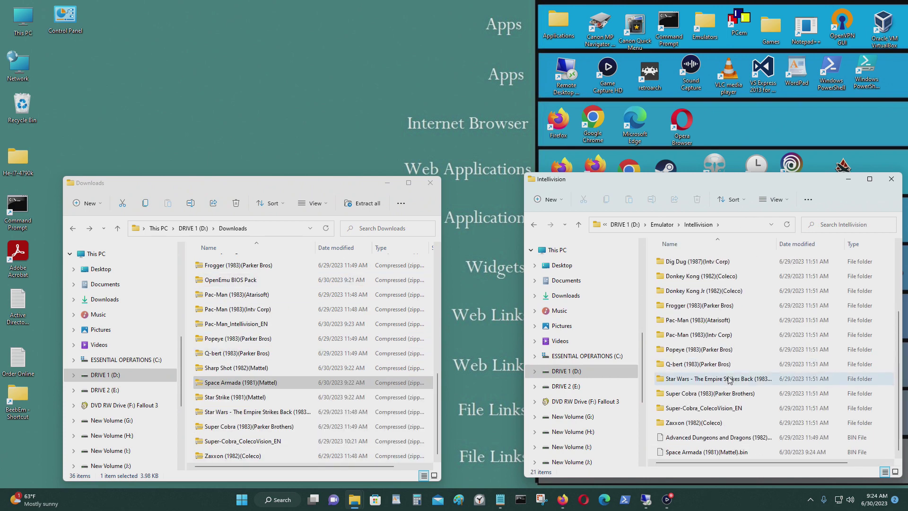
Close the Downloads window and open the RetroArch folder inside Emulator in the remaining File Explorer window
left_click(430, 183)
left_click_drag(772, 182, 309, 186)
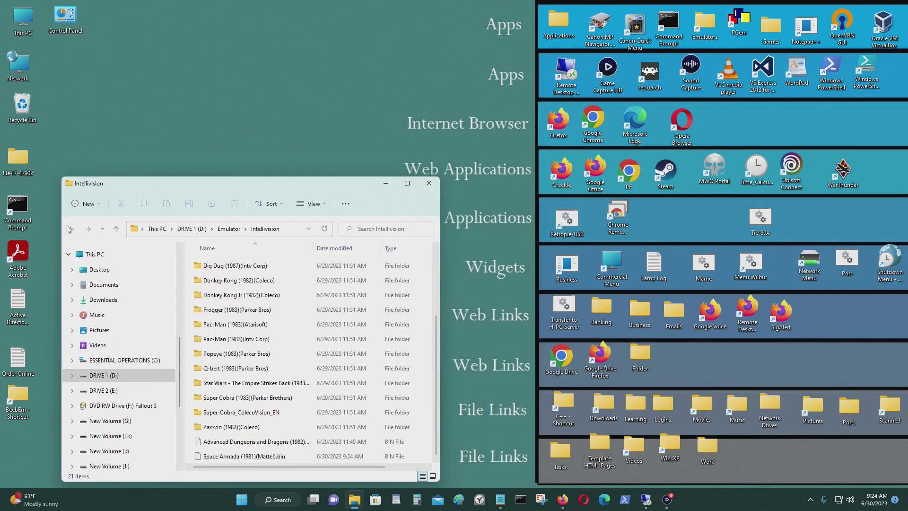
left_click(70, 229)
scroll(333, 359, "down", 20)
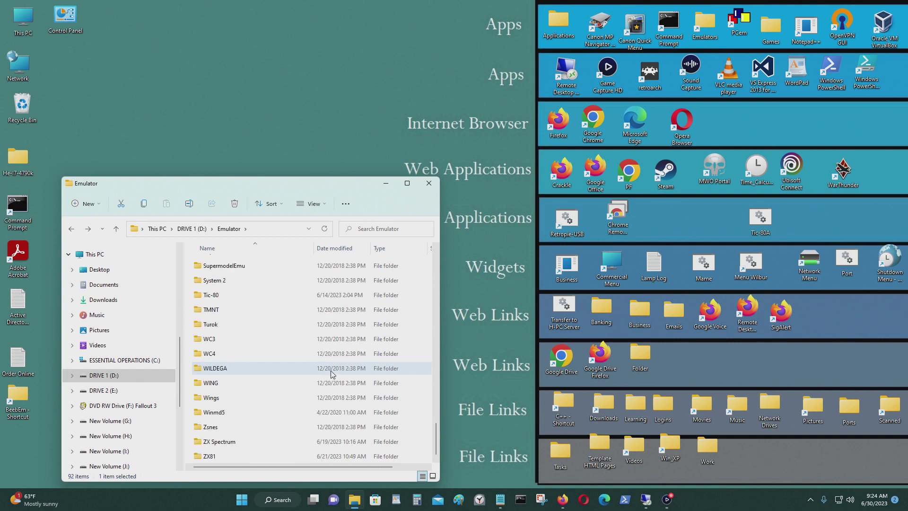
scroll(331, 373, "up", 3)
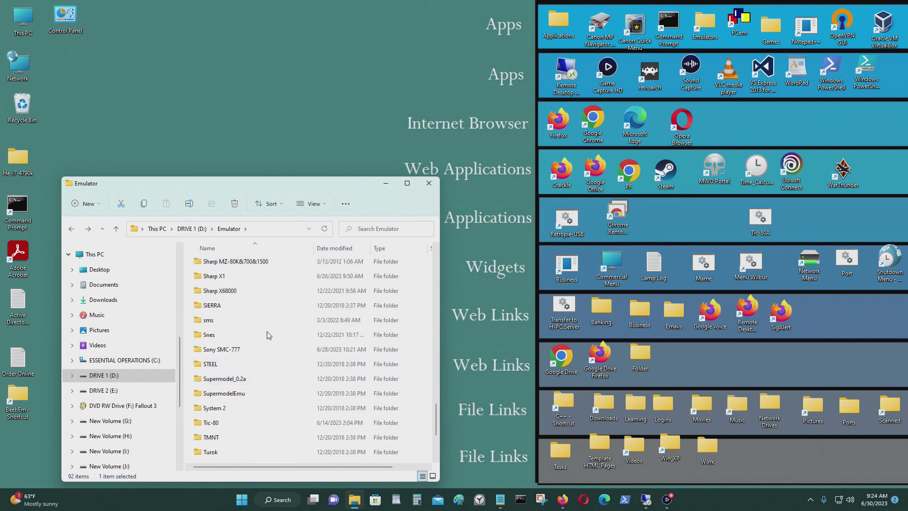
scroll(273, 338, "up", 4)
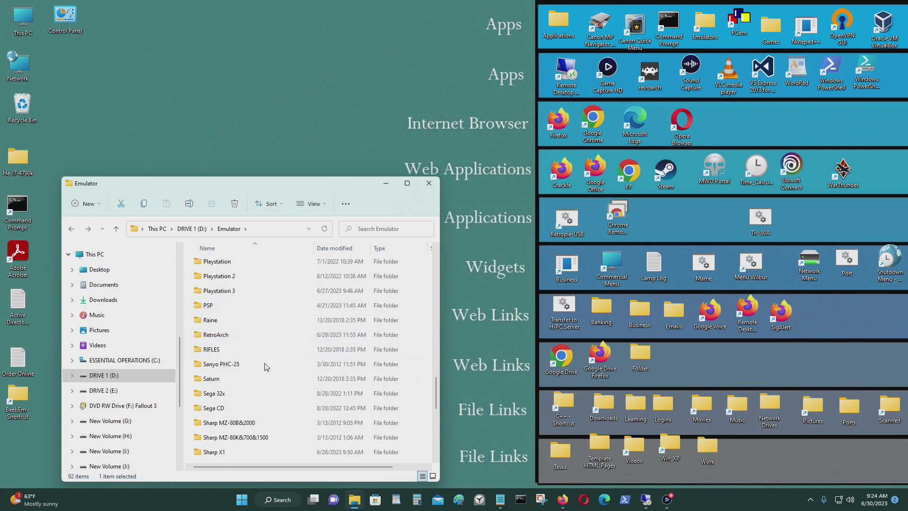
scroll(263, 347, "up", 1)
scroll(248, 415, "down", 2)
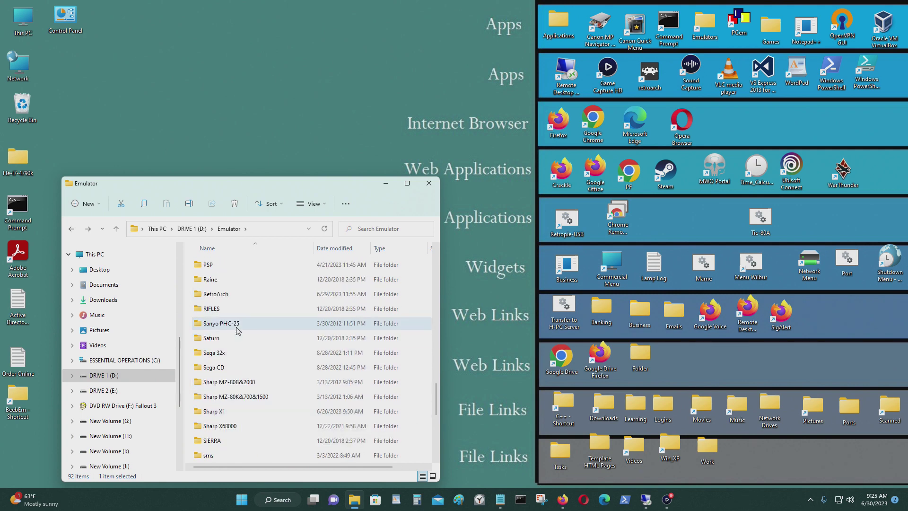
scroll(234, 326, "up", 1)
double_click(246, 334)
Launch the retroarch application from the RetroArch folder
scroll(265, 352, "down", 12)
scroll(287, 365, "down", 8)
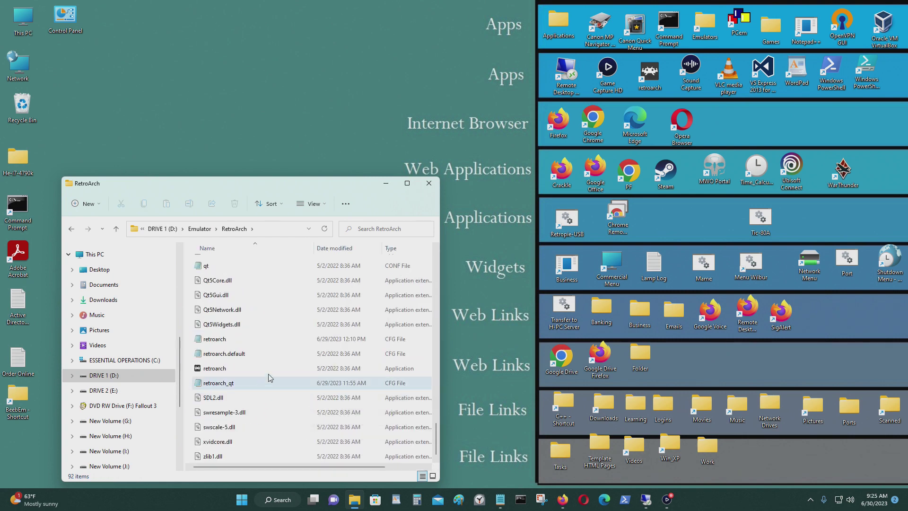
left_click(272, 373)
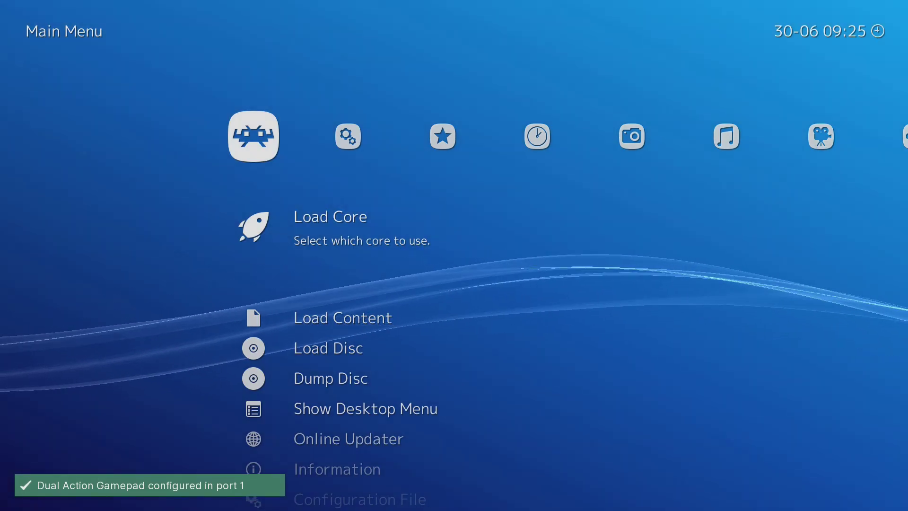
Open Load Core from RetroArch's main menu and choose Download a Core to list the downloadable cores
key("Right")
key("Left")
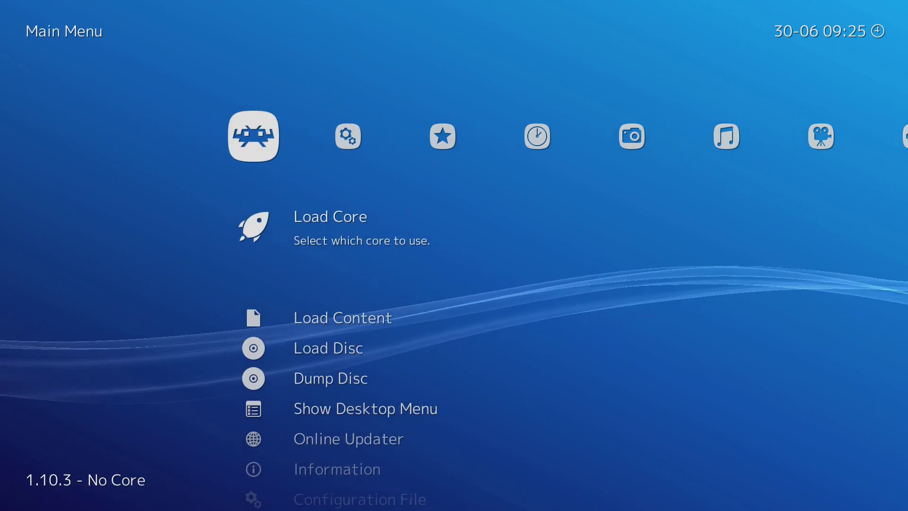
key("Down")
key("Up")
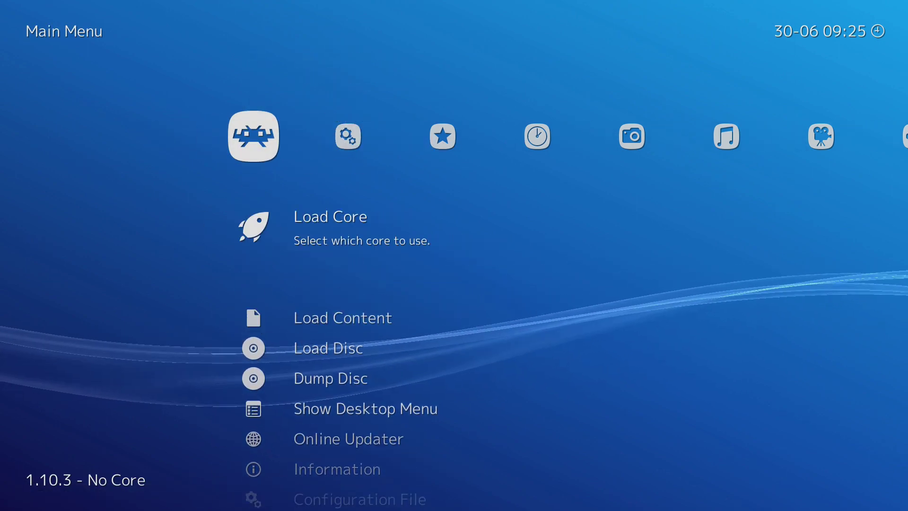
key("Return")
key("Up")
key("Up")
key("Up")
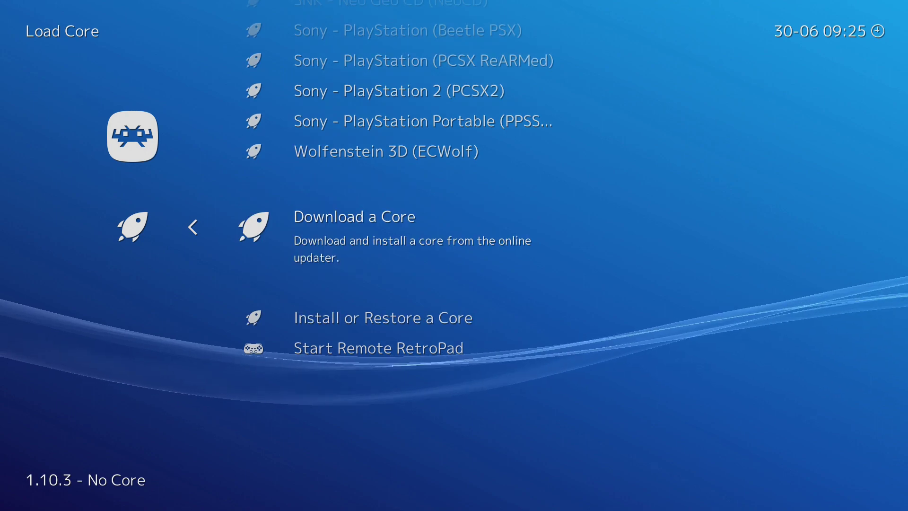
key("Return")
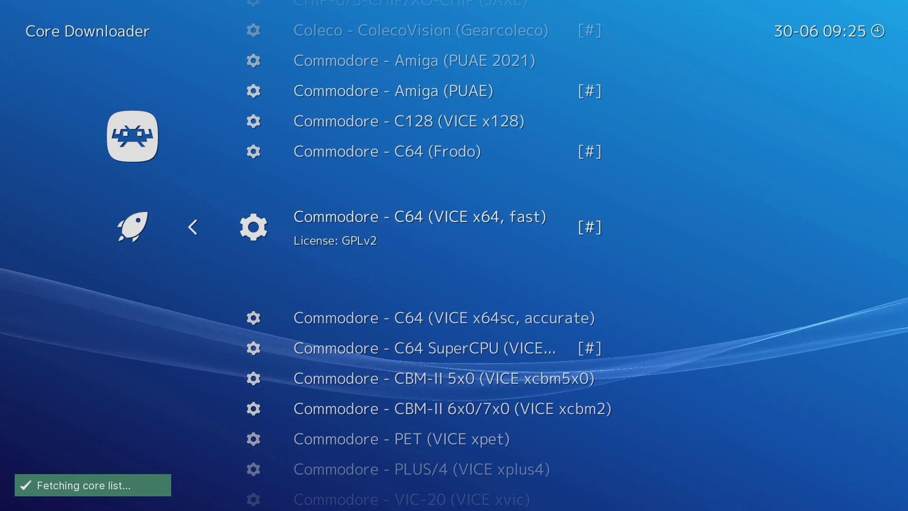
Find Mattel - Intellivision (FreeIntv) in the core download list and install it
key("Down")
key("Down")
key("Down")
key("Down")
key("Down")
key("Down")
key("Down")
key("Down")
key("Down")
key("Down")
key("Down")
key("Down")
key("Down")
key("Down")
key("Down")
key("Down")
key("Down")
key("Down")
key("Down")
key("Down")
key("Down")
key("Down")
key("Down")
key("Down")
key("Down")
key("Down")
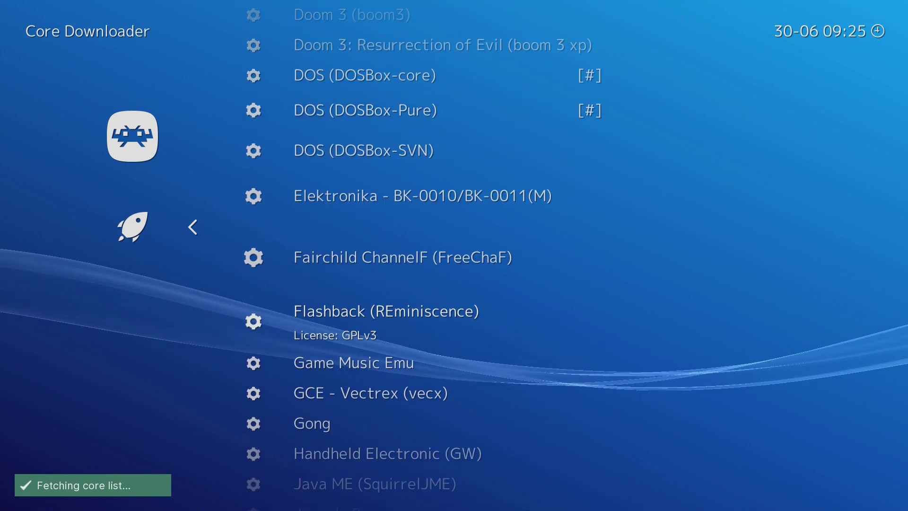
key("Down")
key("Return")
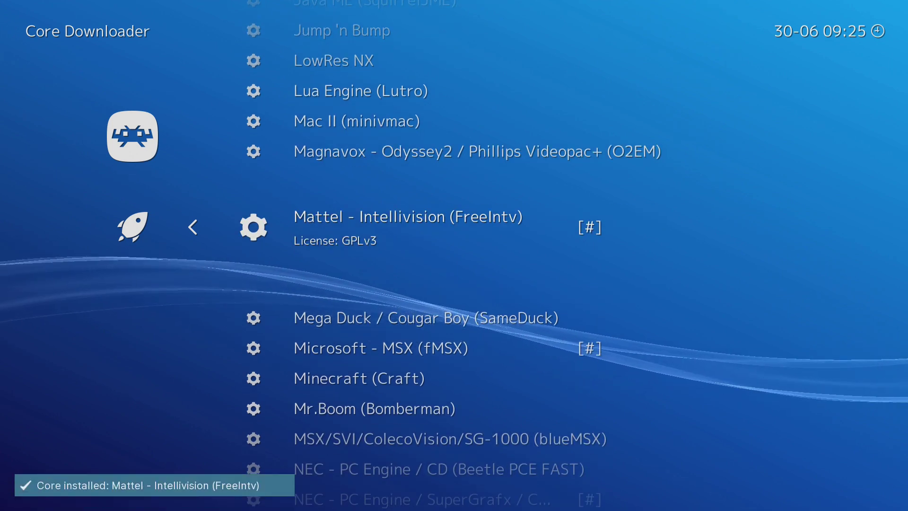
Return to the main menu and restart RetroArch
key("BackSpace")
key("Up")
key("Down")
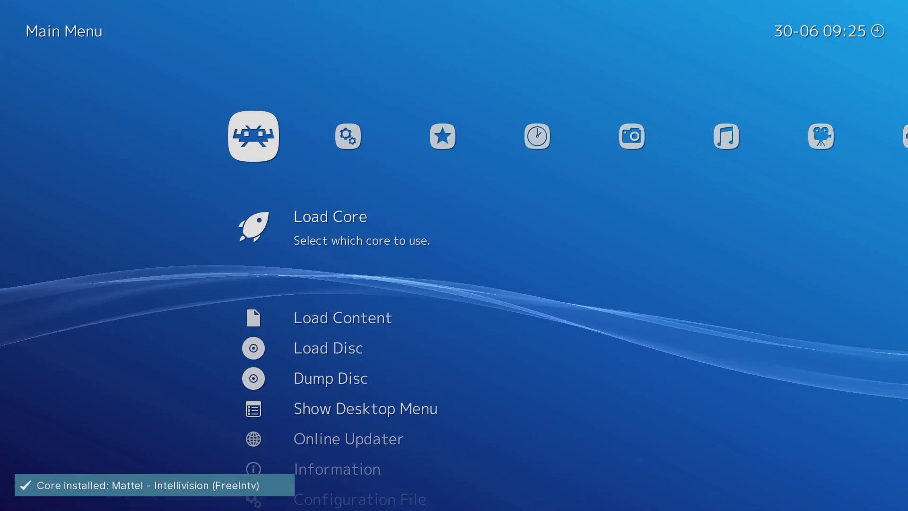
key("Up")
key("Up")
key("Return")
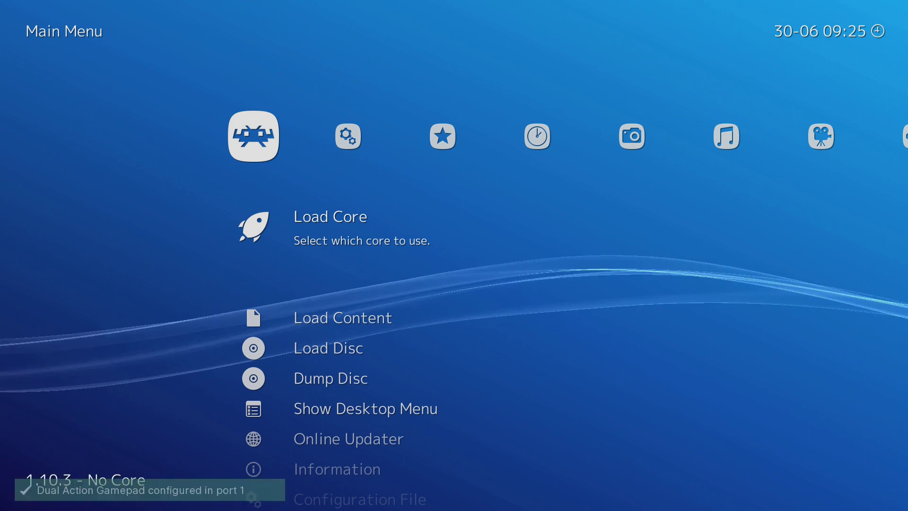
Open RetroArch's desktop menu, dismiss the welcome message, and minimize the blank RetroArch window to clear the desktop
key("Down")
key("Down")
key("Down")
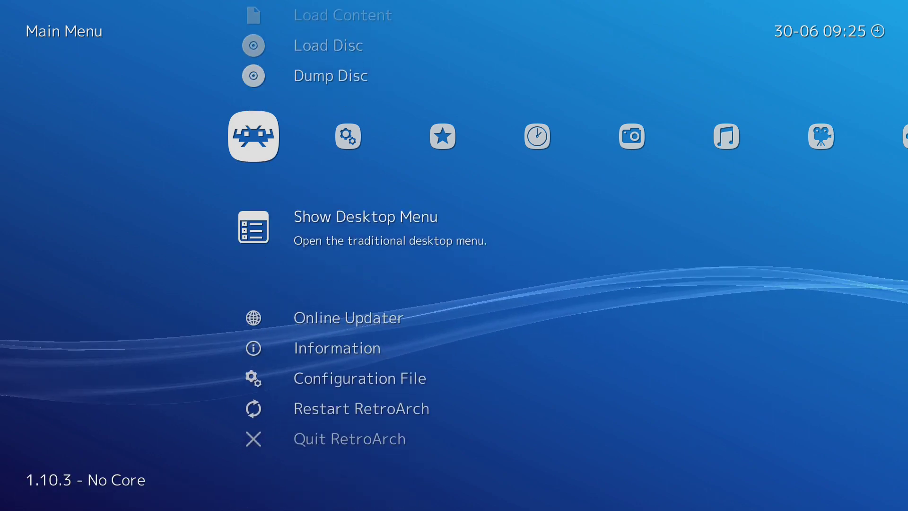
key("Return")
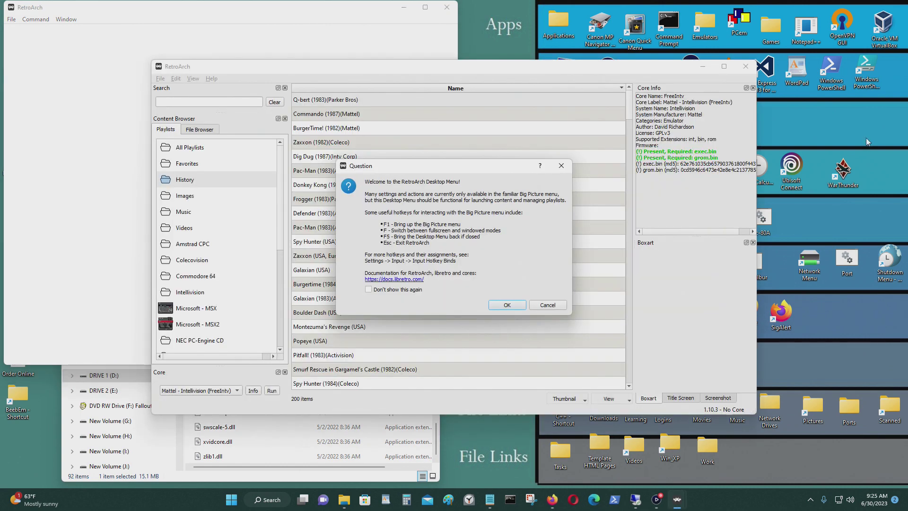
left_click(507, 305)
left_click_drag(452, 66, 664, 67)
left_click(406, 8)
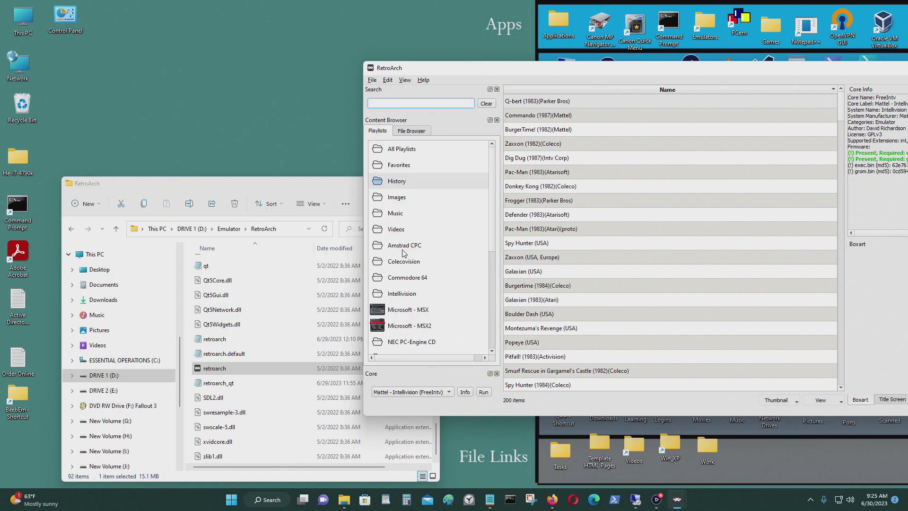
Associate the Intellivision playlist with the FreeIntv core
right_click(408, 250)
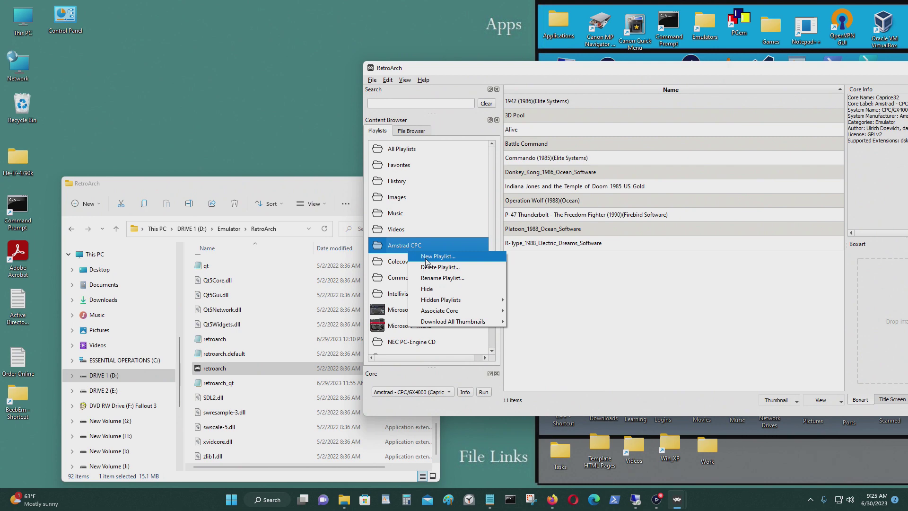
left_click(405, 294)
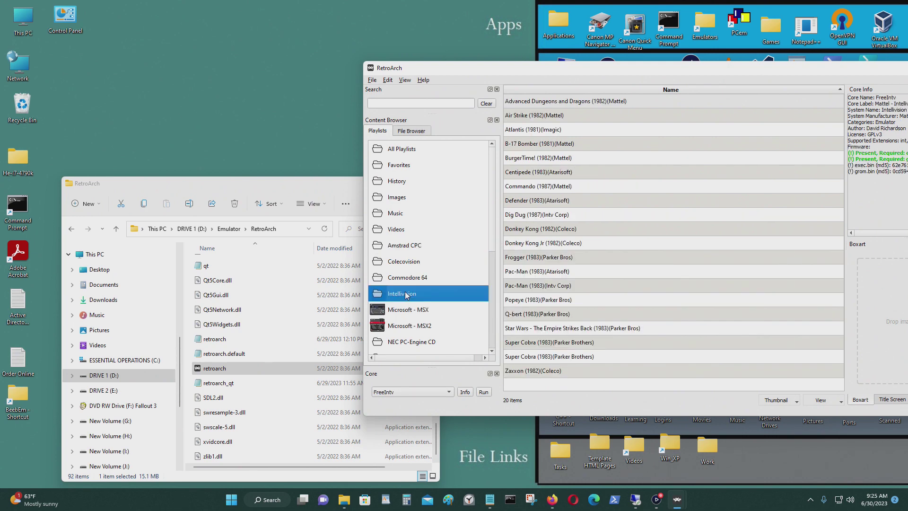
right_click(431, 295)
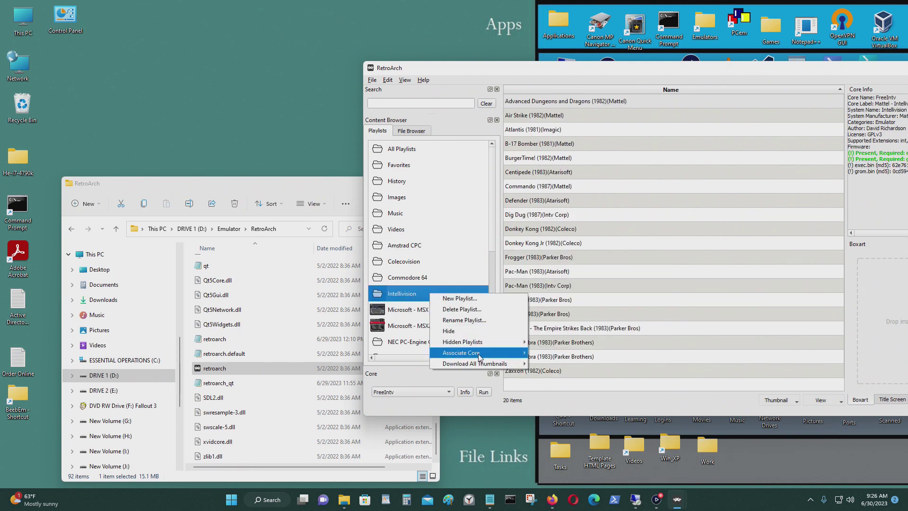
mouse_move(479, 357)
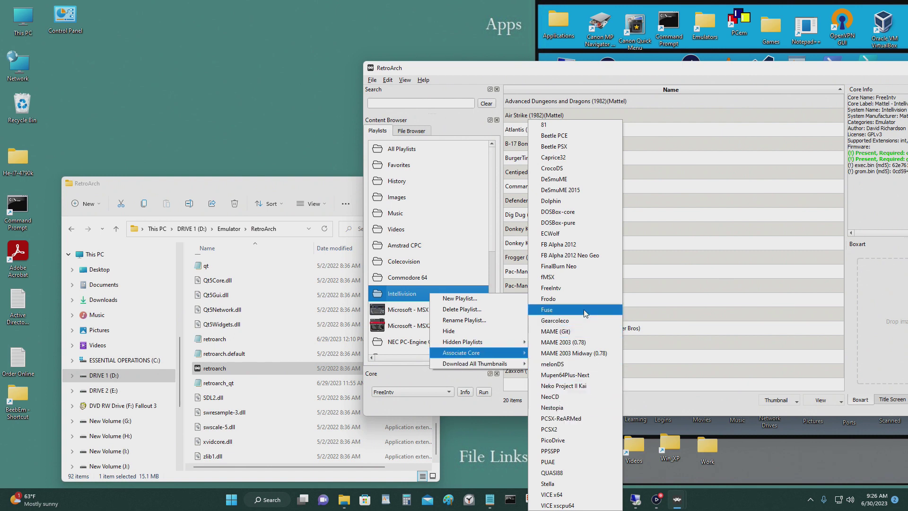
left_click(561, 288)
Browse to Emulator > Intellivision in File Explorer and add Space Armada (1981)(Mattel).bin to RetroArch's Intellivision playlist
left_click_drag(316, 185, 233, 91)
left_click(17, 138)
scroll(168, 259, "up", 1)
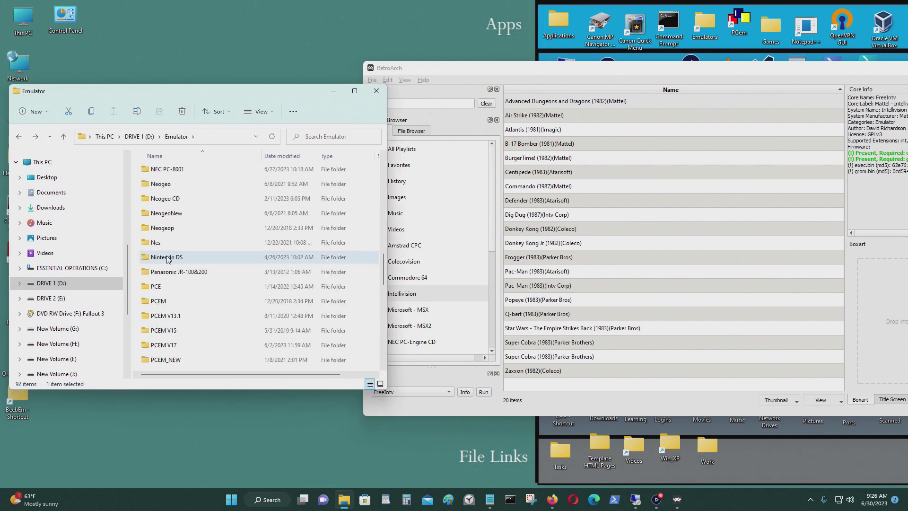
scroll(181, 255, "up", 2)
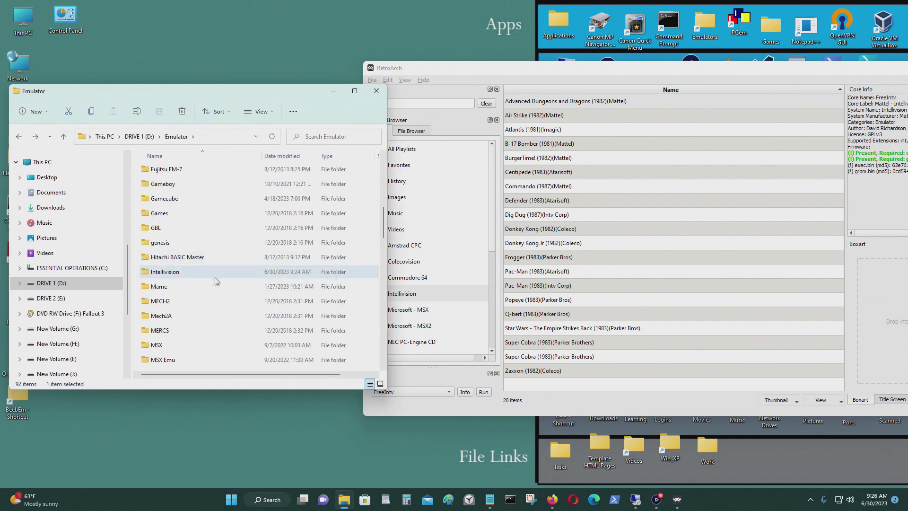
double_click(212, 275)
scroll(227, 262, "down", 3)
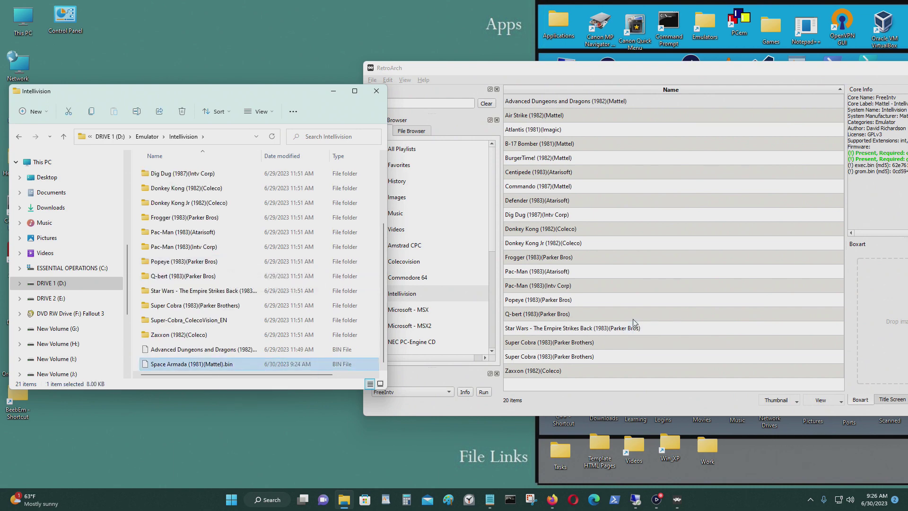
left_click_drag(635, 323, 635, 324)
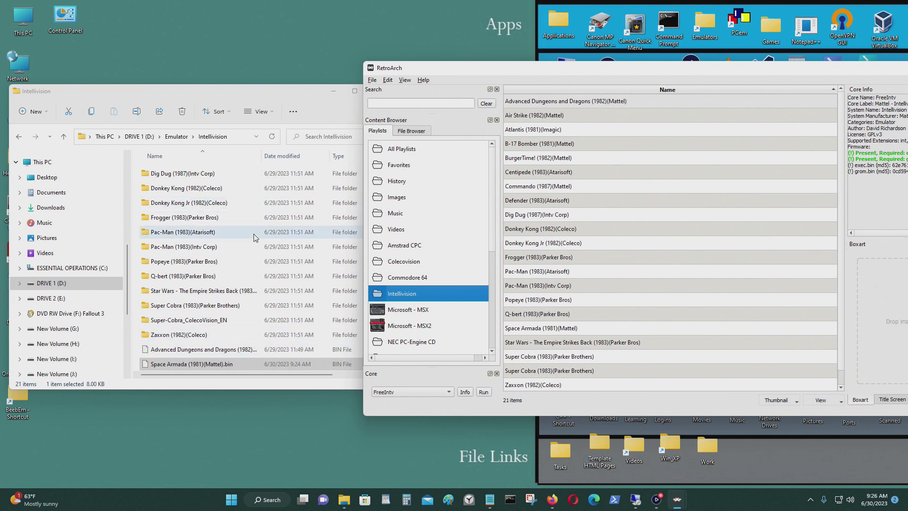
Close the desktop menu window and switch back to RetroArch's full-screen interface
scroll(252, 232, "up", 3)
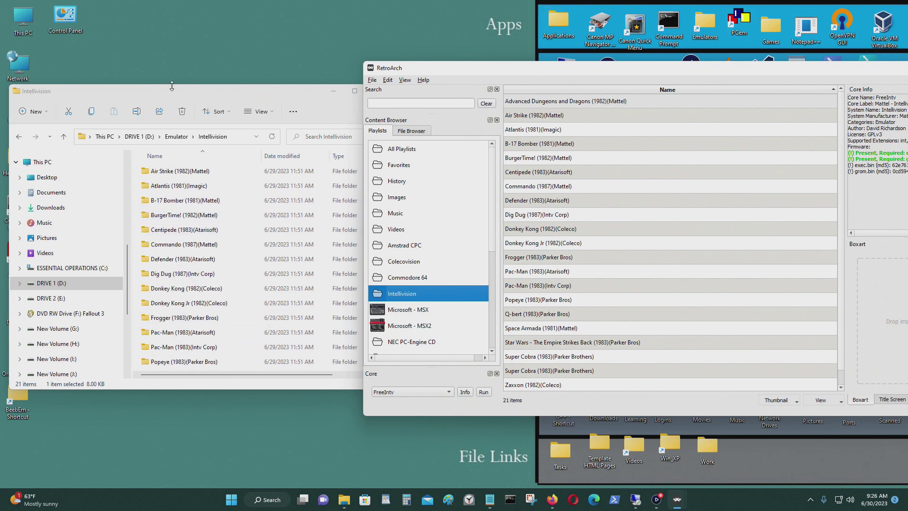
left_click_drag(400, 69, 579, 55)
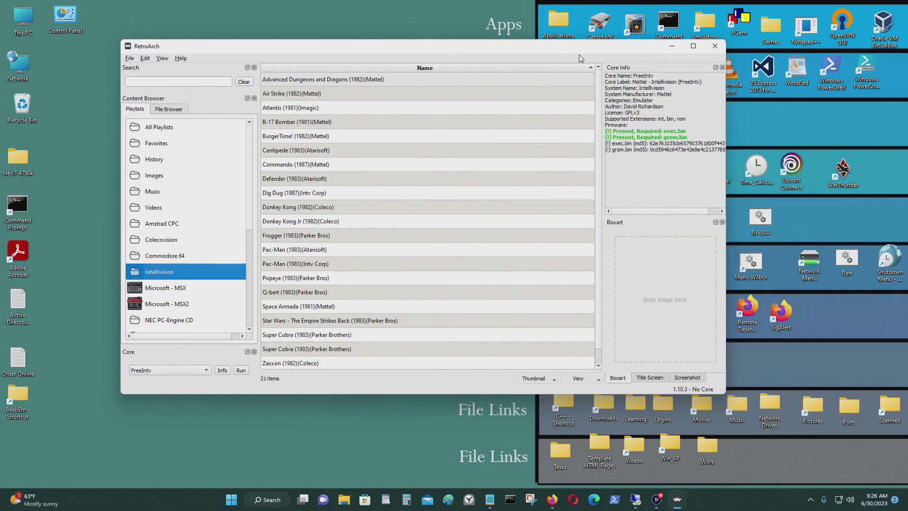
left_click(715, 46)
left_click(681, 503)
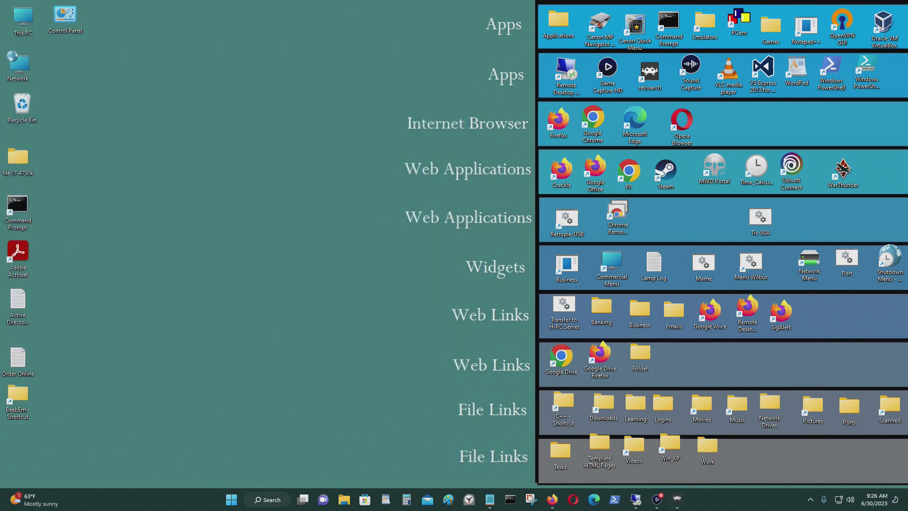
Look through the main menu entries and the available categories and playlists
key("Down")
key("Up")
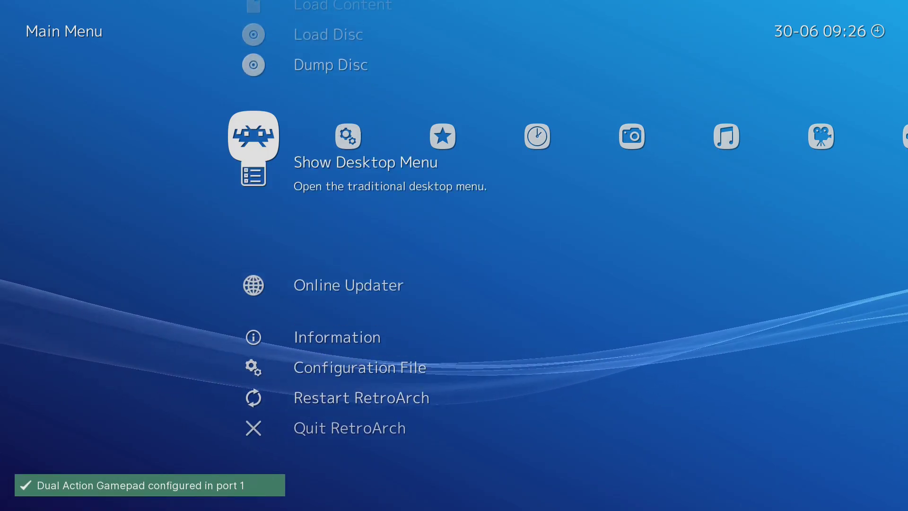
key("Down")
key("Down")
key("Up")
key("Up")
key("Up")
key("Up")
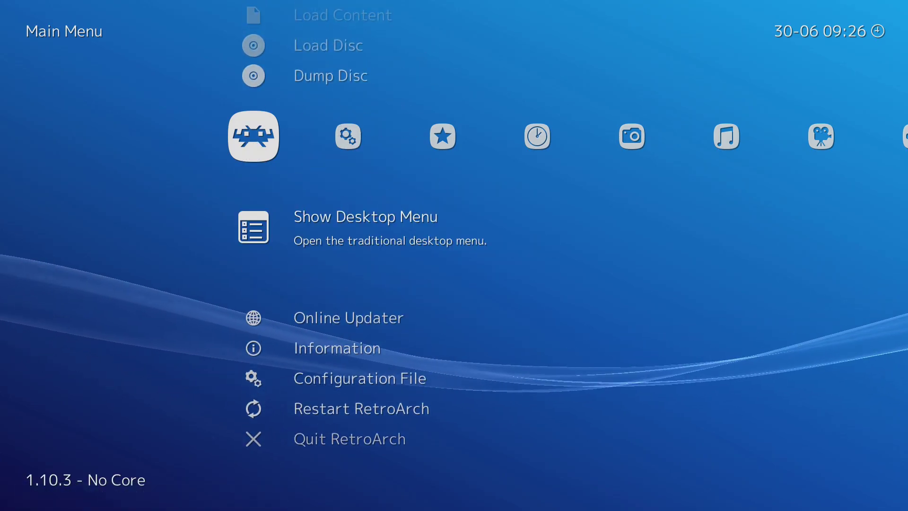
key("Up")
key("Right")
key("Right")
key("Right")
key("Right")
key("Right")
key("Right")
key("Right")
key("Right")
key("Right")
key("Right")
key("Right")
key("Right")
key("Right")
key("Left")
key("Left")
key("Left")
key("Left")
key("Left")
key("Left")
key("Left")
key("Left")
key("Left")
key("Left")
key("Left")
key("Left")
key("Left")
key("Left")
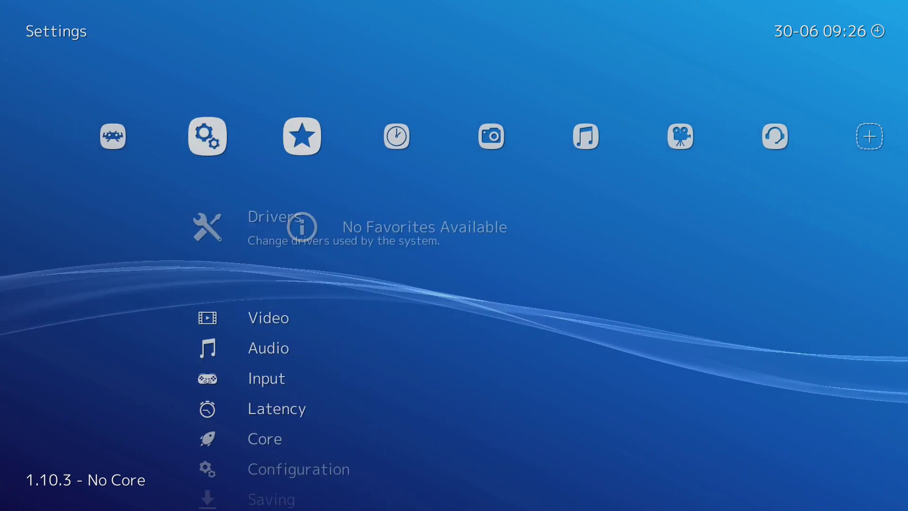
key("Right")
Restart RetroArch from its main menu to reload the playlists
key("Up")
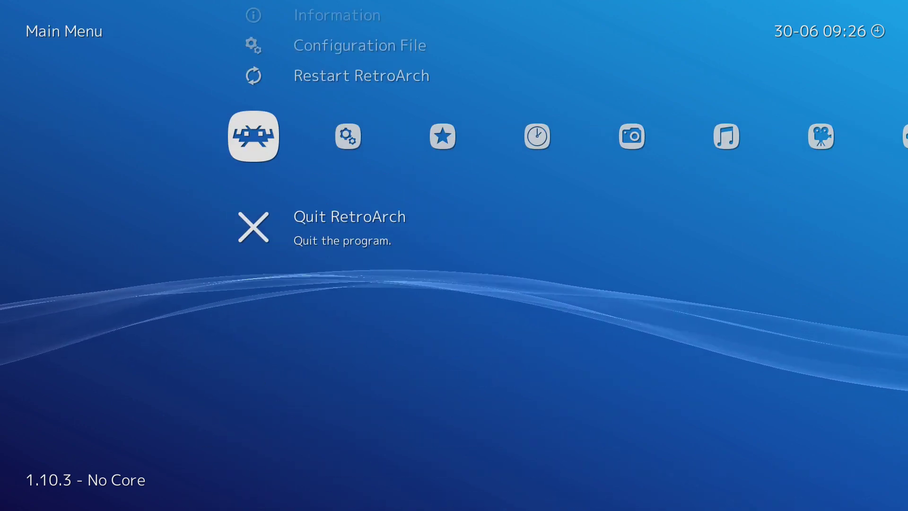
key("Up")
key("Return")
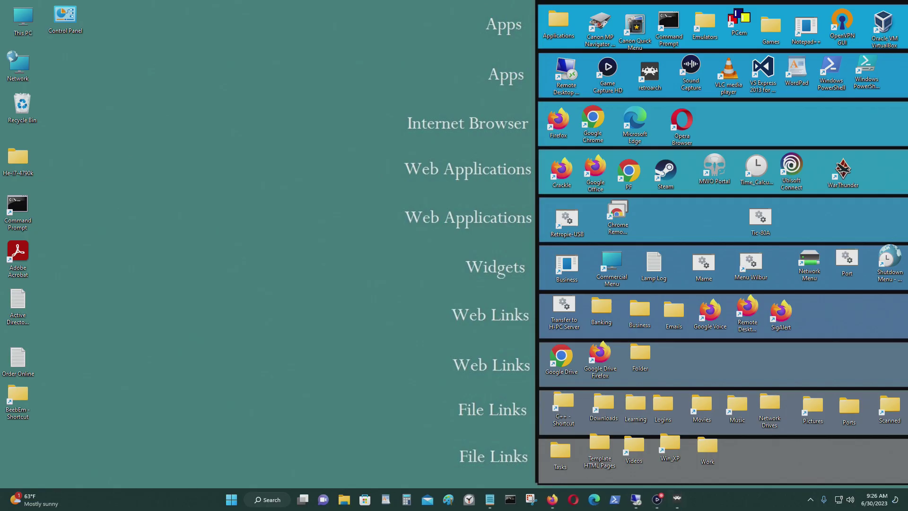
Go to the Intellivision playlist and launch Commando (1987)(Mattel)
key("Right")
key("Right")
key("Right")
key("Right")
key("Right")
key("Right")
key("Right")
key("Right")
key("Right")
key("Right")
key("Right")
key("Right")
key("Right")
key("Right")
key("Right")
key("Right")
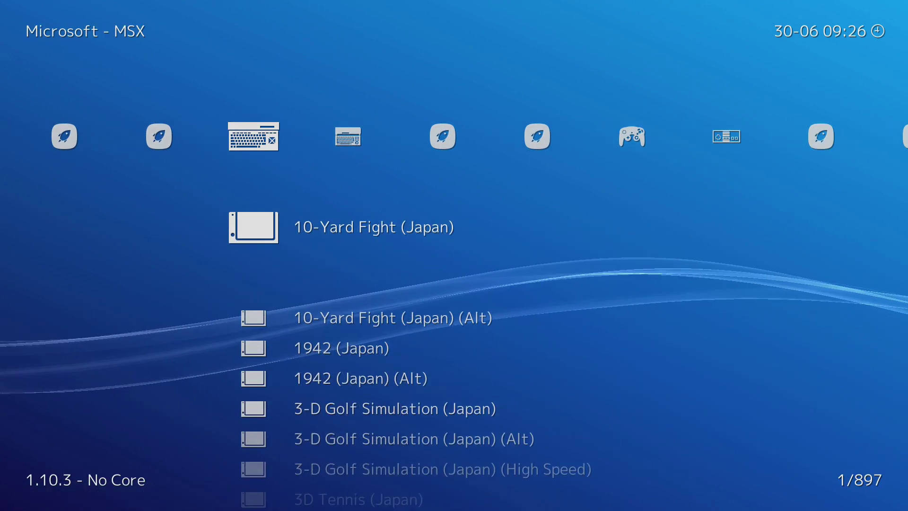
key("Left")
key("Down")
key("Down")
key("Down")
key("Down")
key("Down")
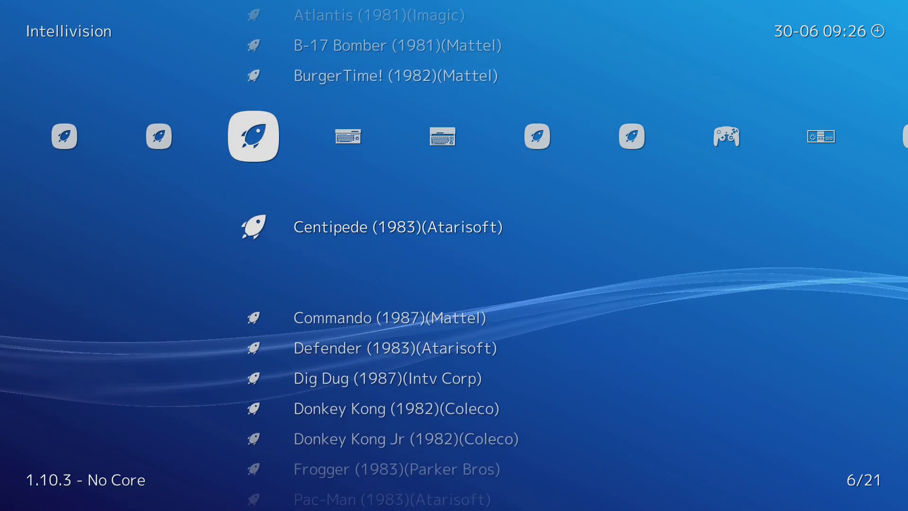
key("Down")
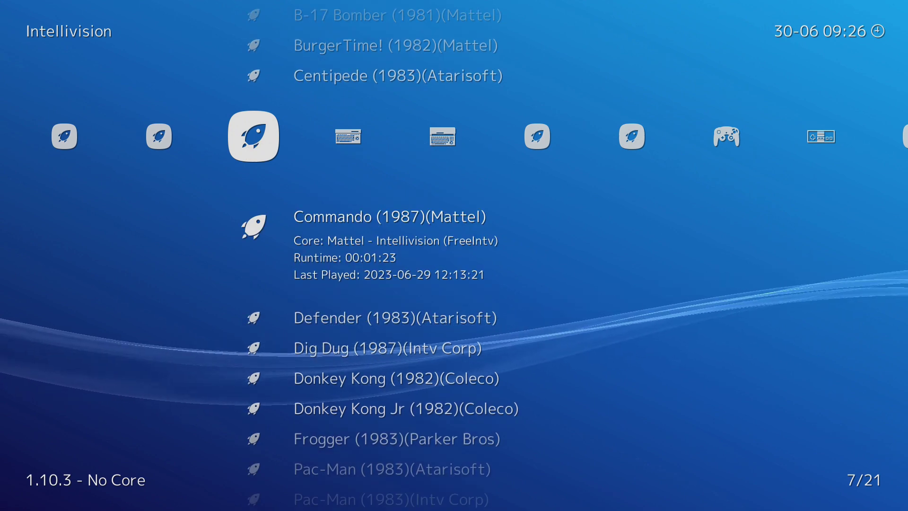
key("Return")
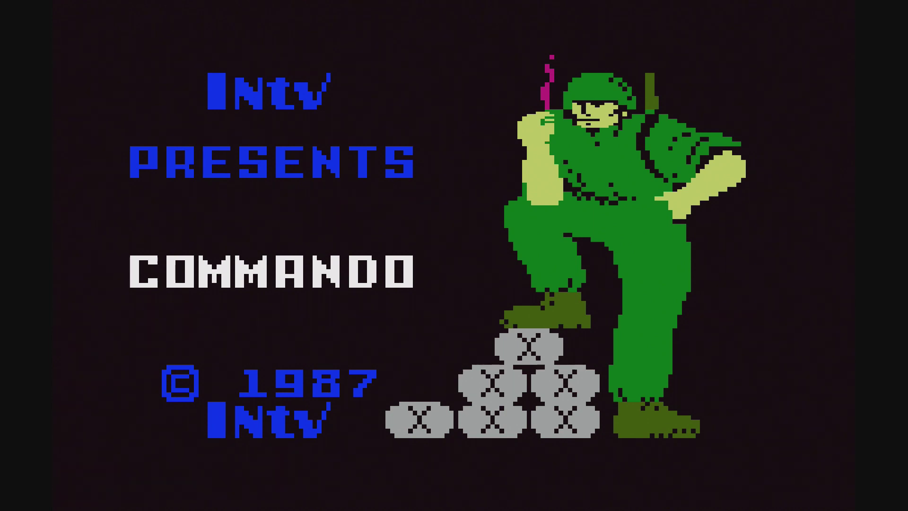
Pause Commando by bringing up its in-game menu and open the Controls settings
key("F1")
key("Down")
key("Down")
key("Down")
key("Down")
key("Down")
key("Down")
key("Down")
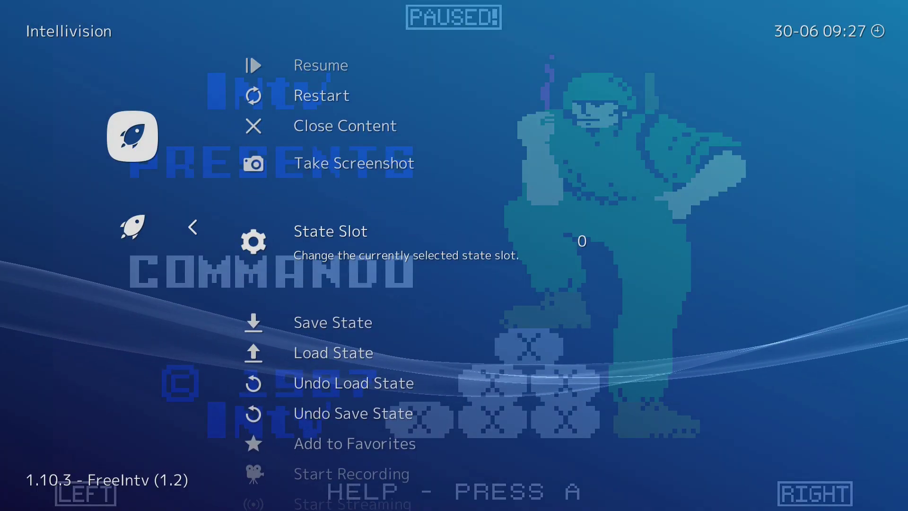
key("Down")
key("Down")
key("Down")
key("Down")
key("Down")
key("Down")
key("Down")
key("Down")
key("Down")
key("Down")
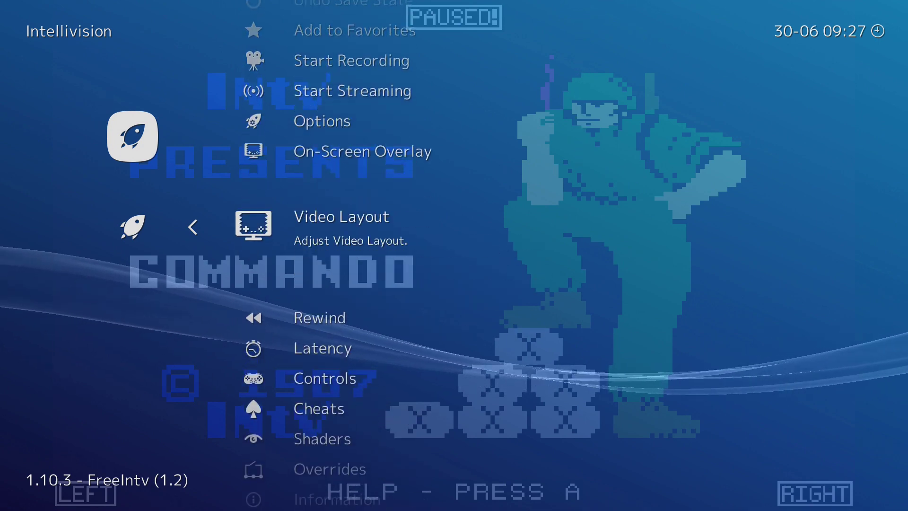
key("Return")
Set the Port 1 Controls device type to RetroPad with Analog and return to the Controls list
key("Down")
key("Down")
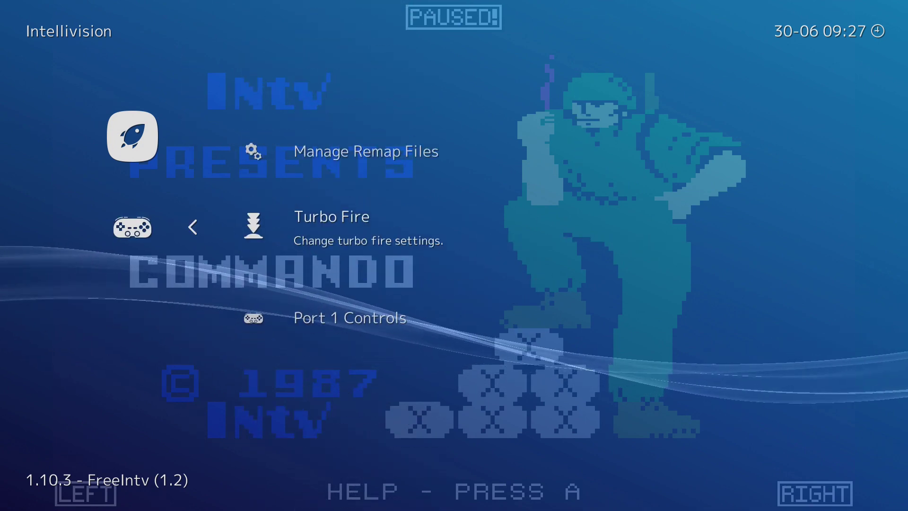
key("Return")
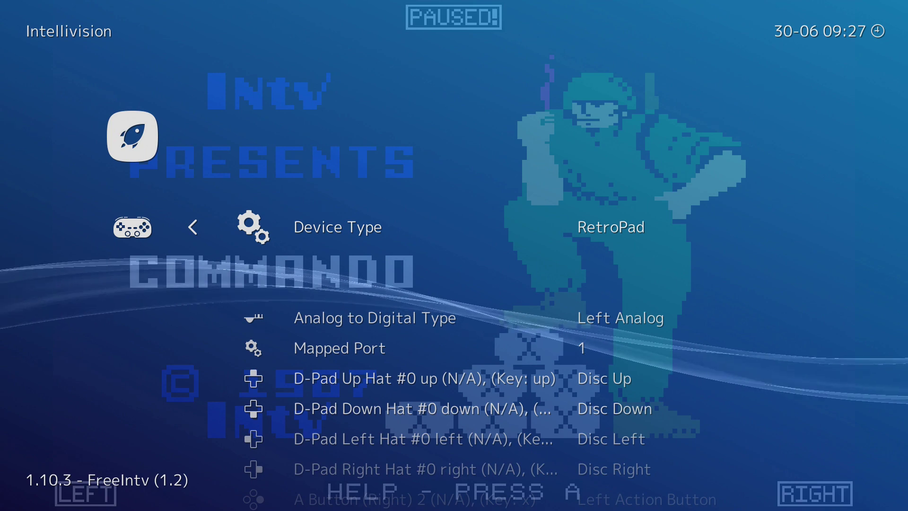
key("Right")
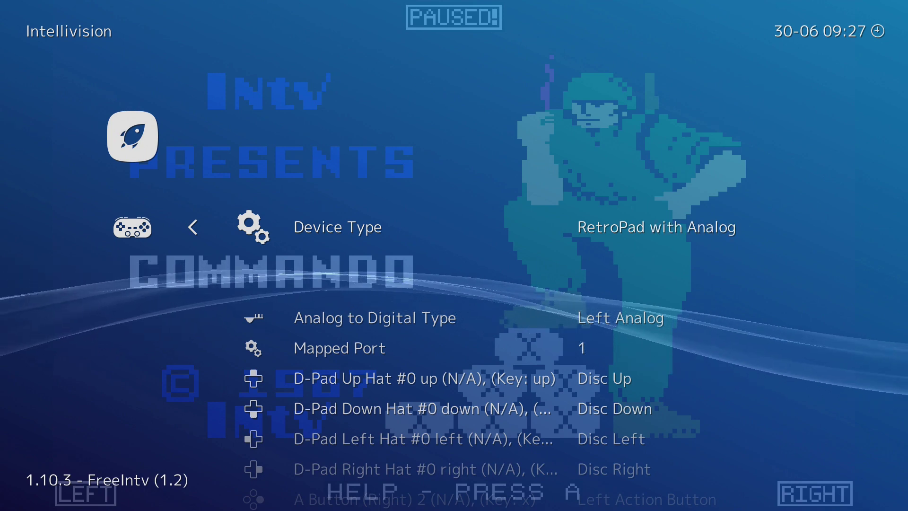
key("BackSpace")
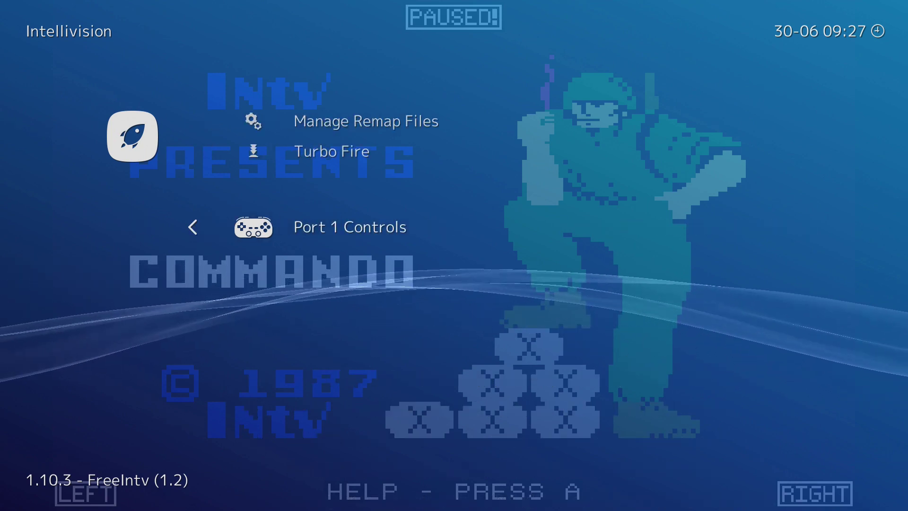
Leave the Controls settings, resume Commando from its in-game menu and start the game from the title screen
key("Up")
key("Up")
key("BackSpace")
key("Up")
key("Up")
key("Up")
key("Up")
key("Up")
key("Up")
key("Up")
key("Up")
key("Up")
key("Up")
key("Up")
key("Up")
key("Up")
key("Up")
key("Up")
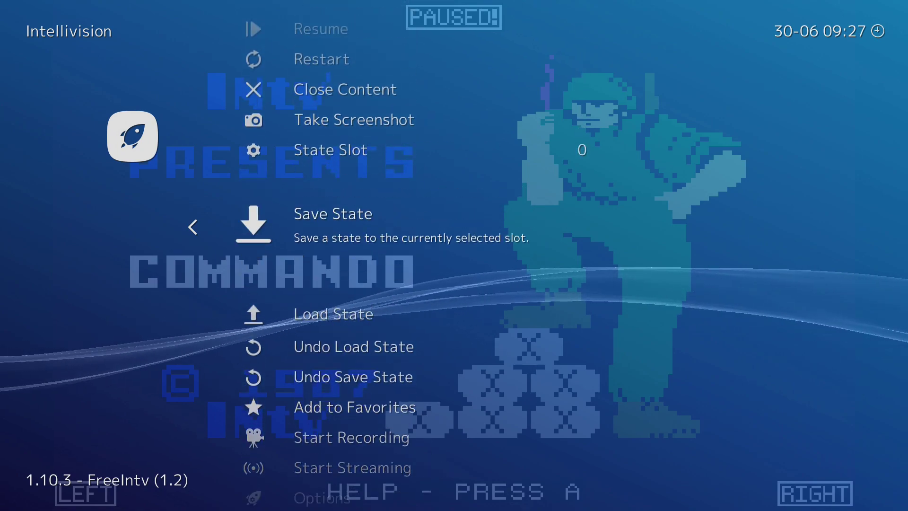
key("Up")
key("Return")
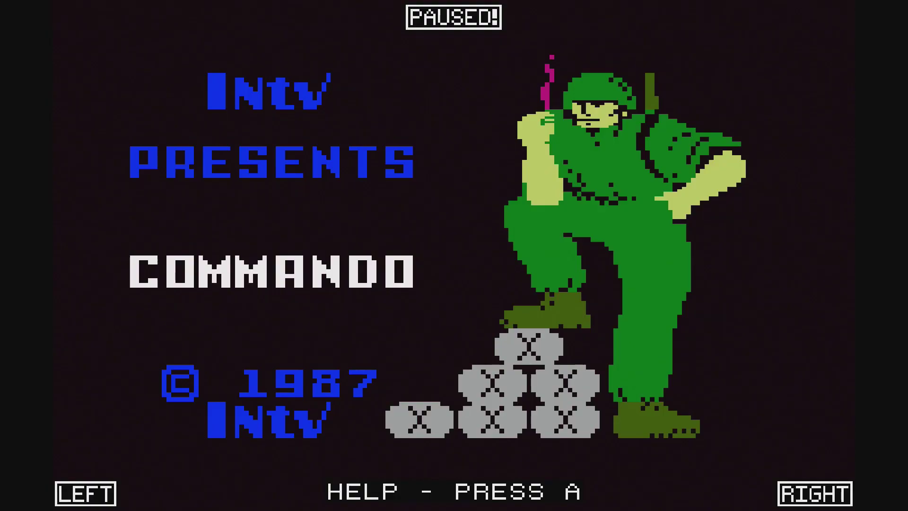
key("Return")
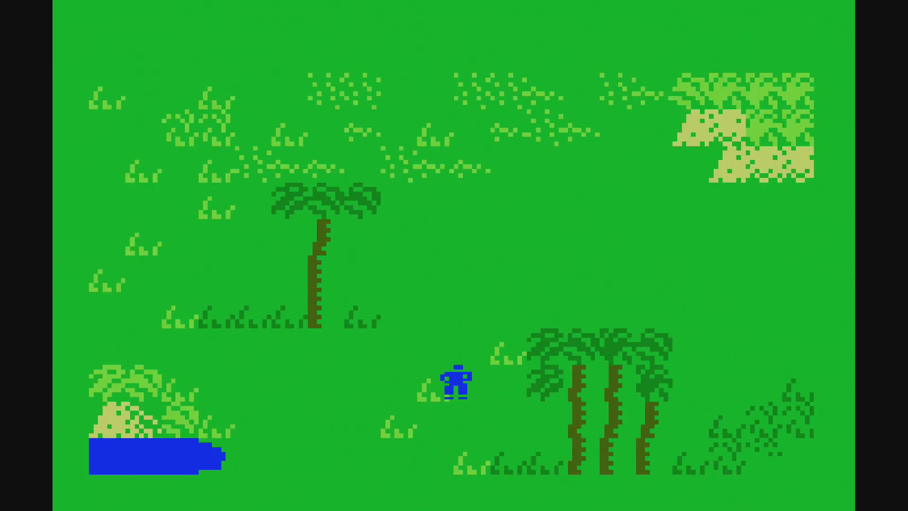
Test the controls in Commando by moving the soldier up and right through the jungle while firing at enemies
key("Up")
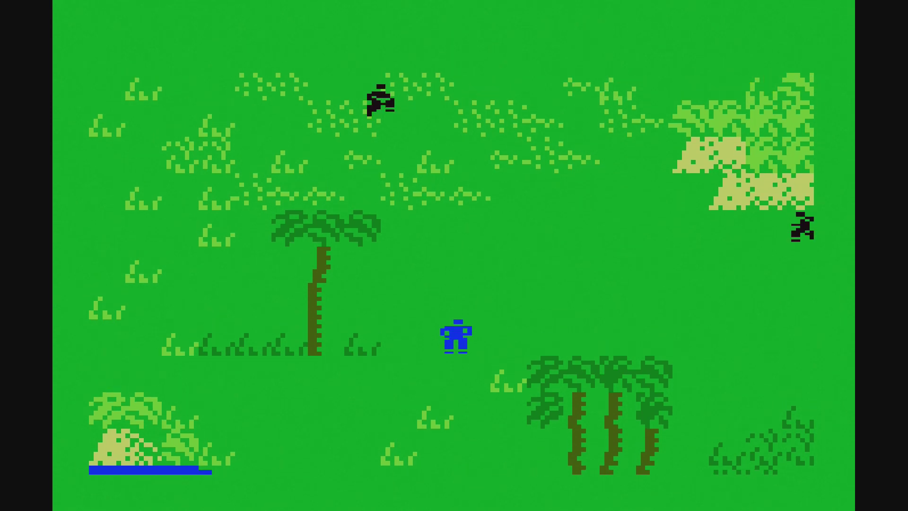
key("Left")
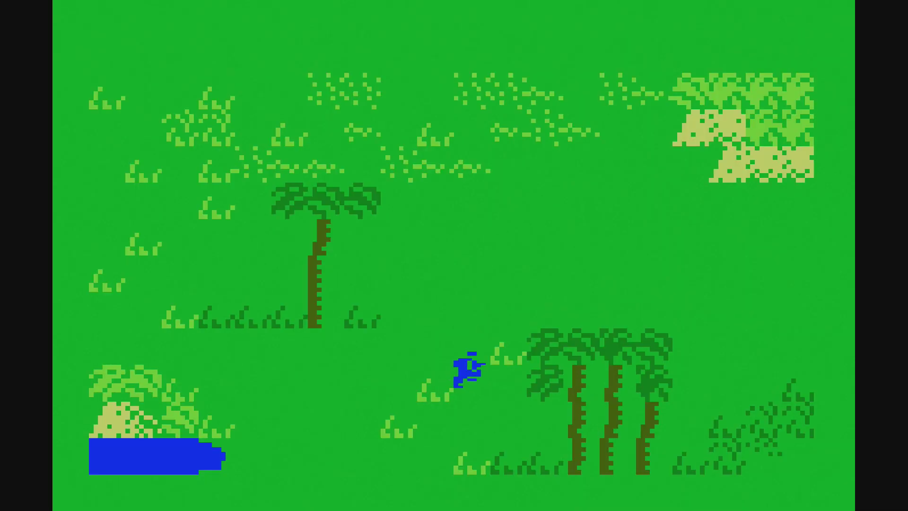
key("Up")
key("Right")
key("space")
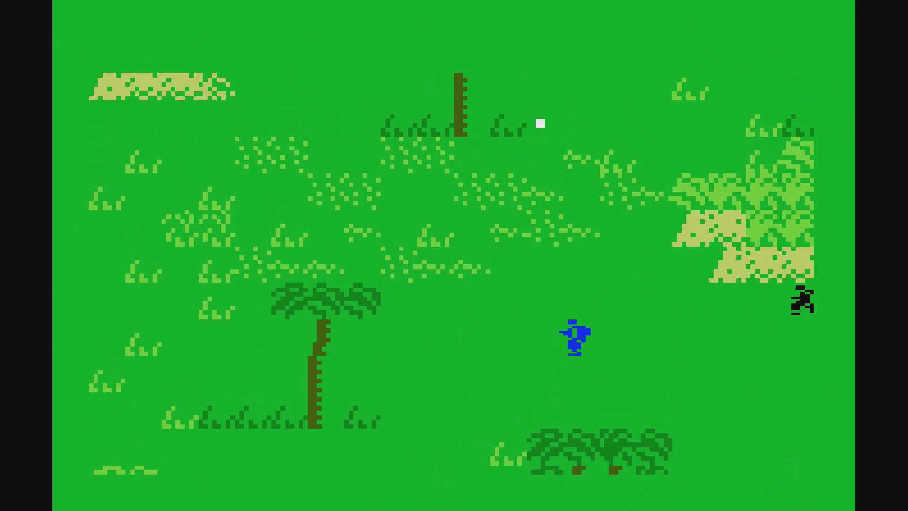
key("Up")
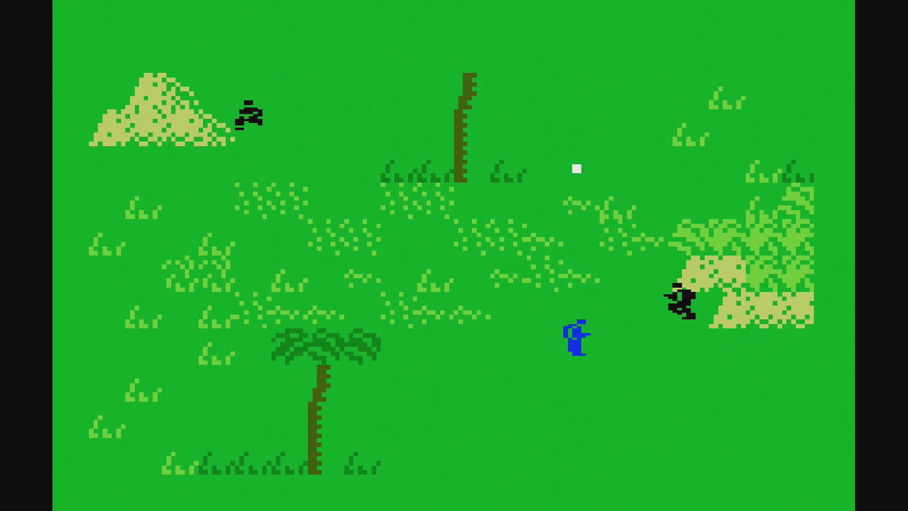
key("Up")
key("Right")
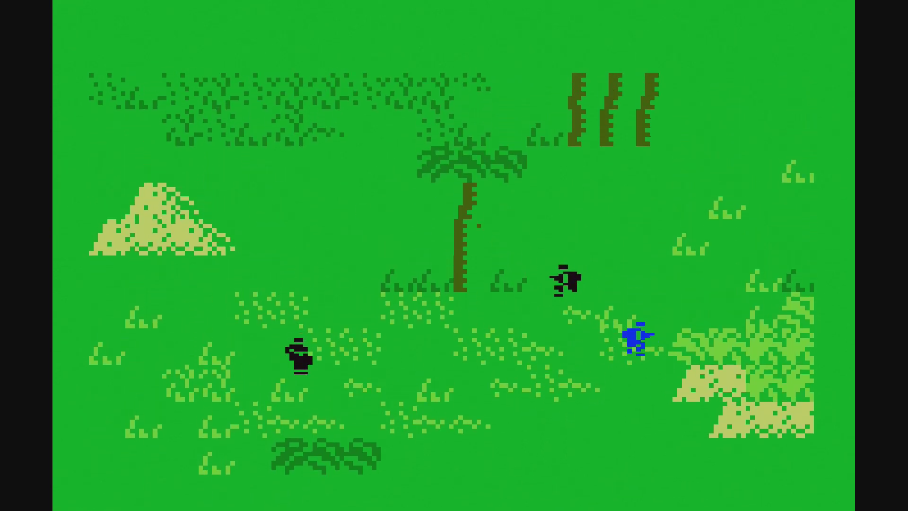
key("Up")
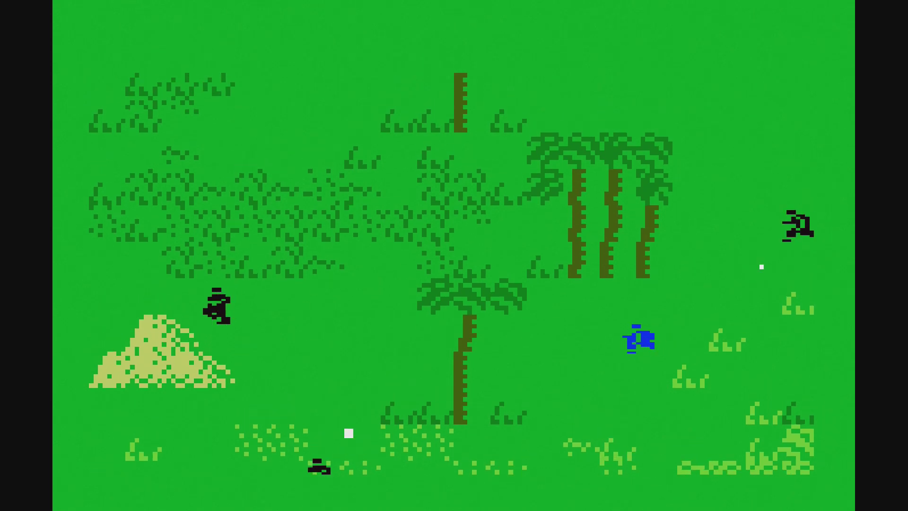
Steer the soldier left past the palm tree and up through the dark undergrowth above the sand mound
key("Up")
key("Left")
key("Up")
key("Left")
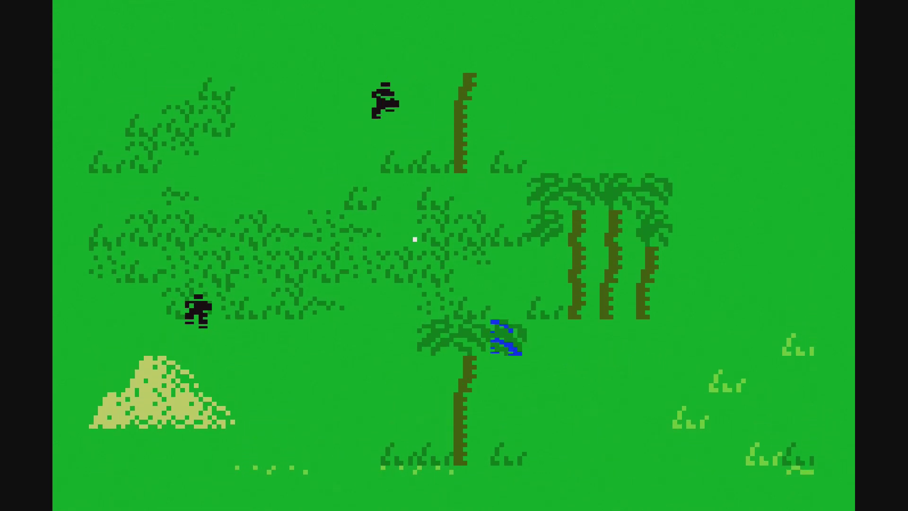
key("Down")
key("Left")
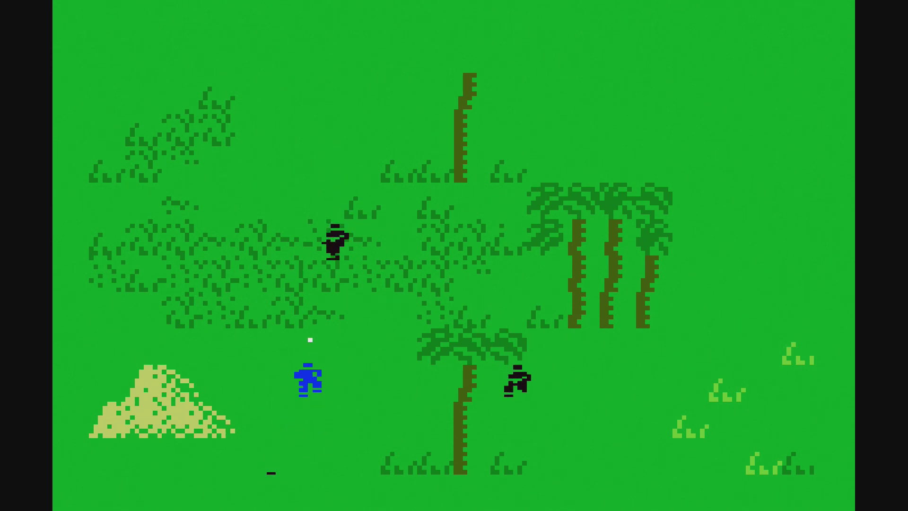
key("Up")
key("Left")
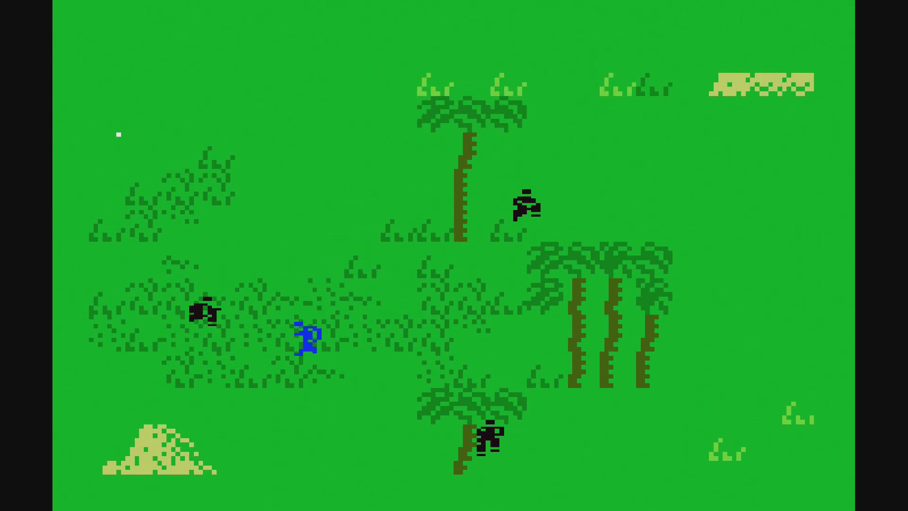
key("Up")
key("Left")
key("Right")
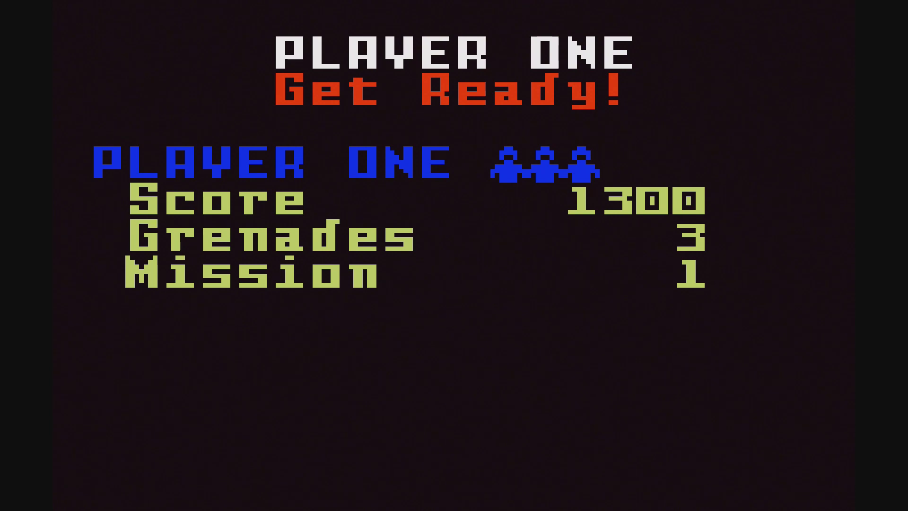
Play the next life, moving the soldier up and left past the first palm tree and shooting at enemies
key("Up")
key("Left")
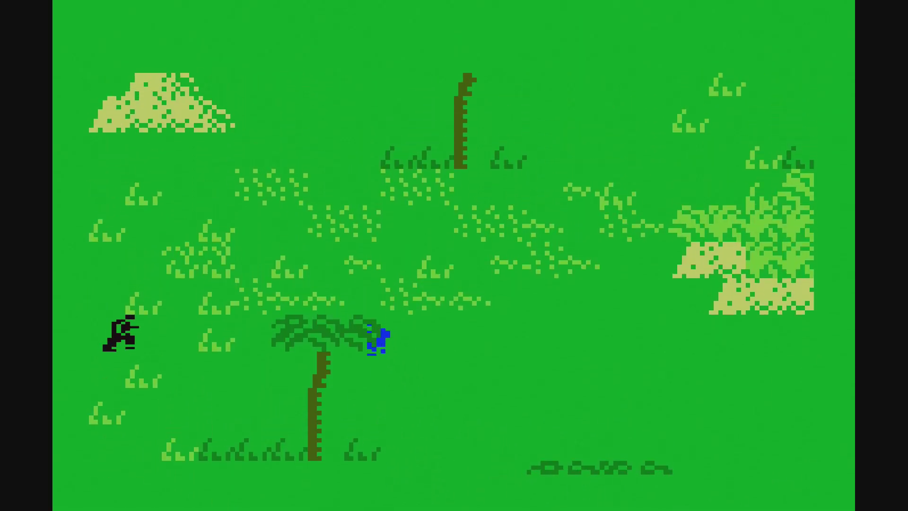
key("Left")
key("space")
key("Up")
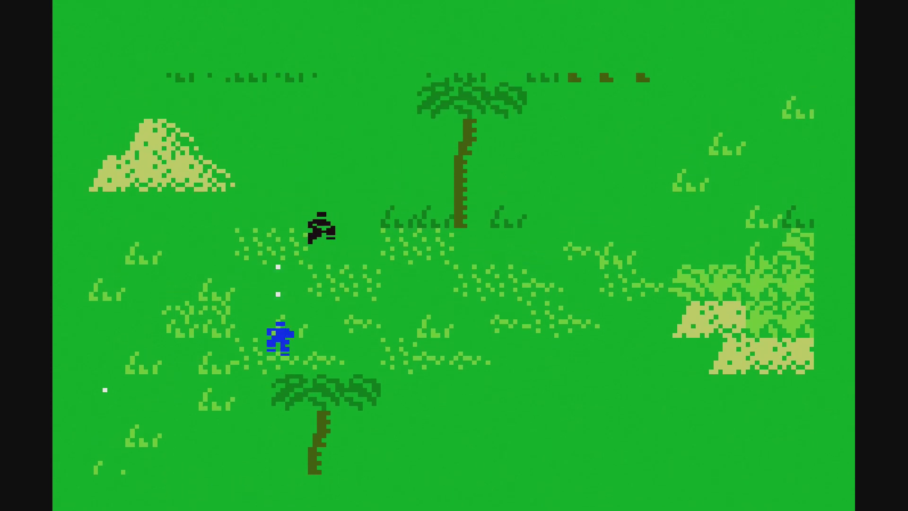